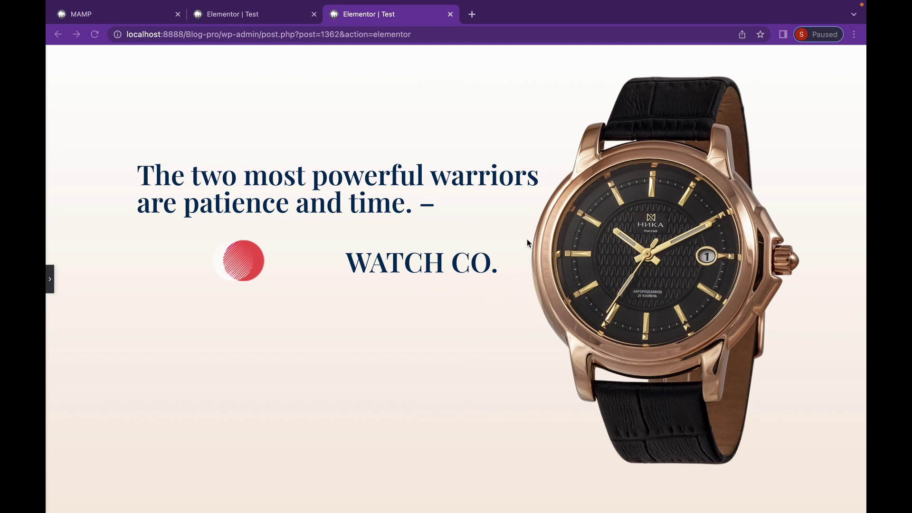
Step: Scroll down through the landing page preview to the Pre-Order Now section
{"action": "scroll", "coordinate": [528, 242], "scroll_direction": "down", "scroll_amount": 3}
{"action": "scroll", "coordinate": [527, 241], "scroll_direction": "down", "scroll_amount": 10}
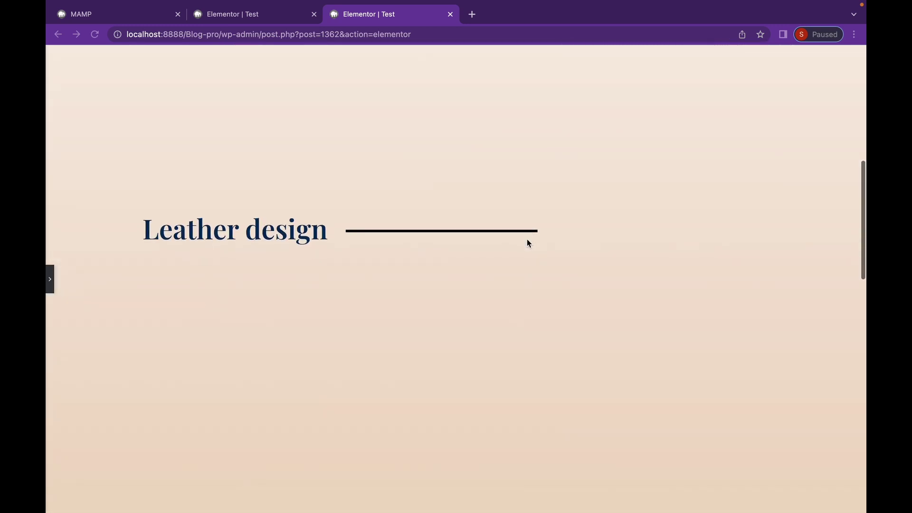
{"action": "scroll", "coordinate": [526, 239], "scroll_direction": "down", "scroll_amount": 10}
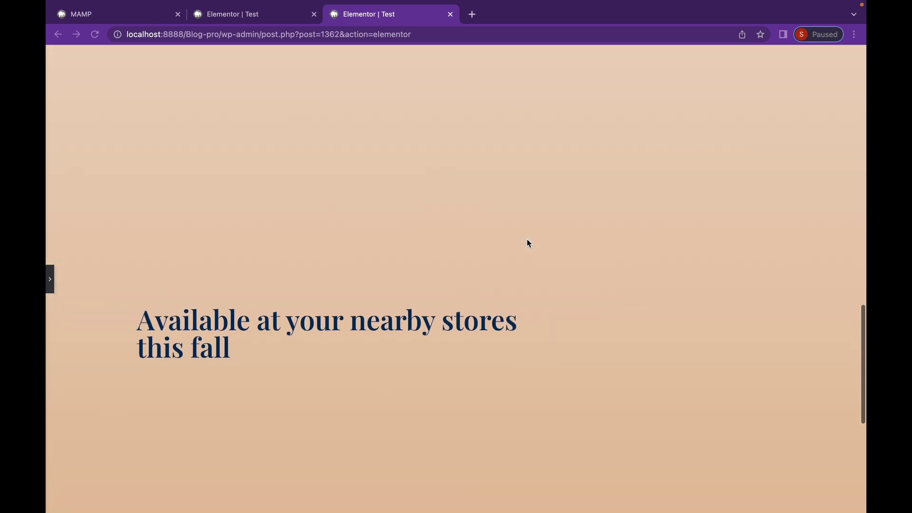
{"action": "scroll", "coordinate": [527, 242], "scroll_direction": "down", "scroll_amount": 5}
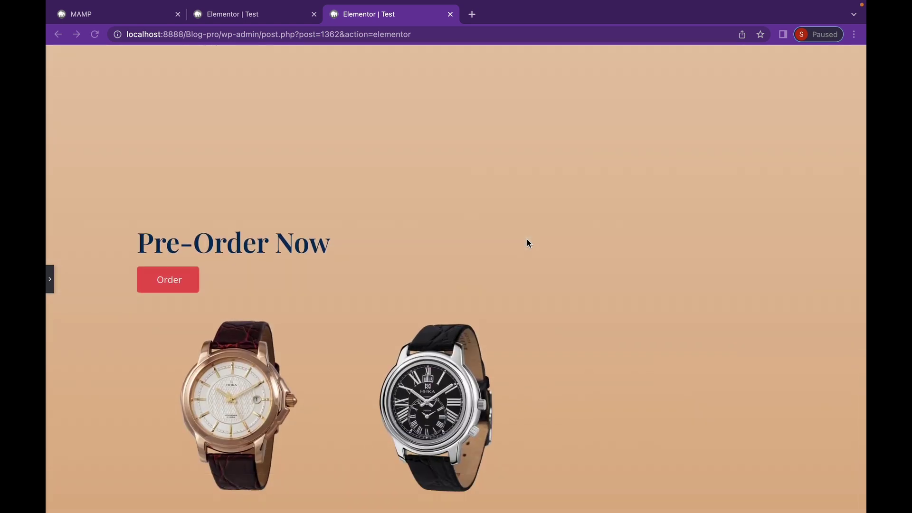
Step: Jump back to the hero and reopen the Elementor editing panel with its widget list
{"action": "key", "text": "Home"}
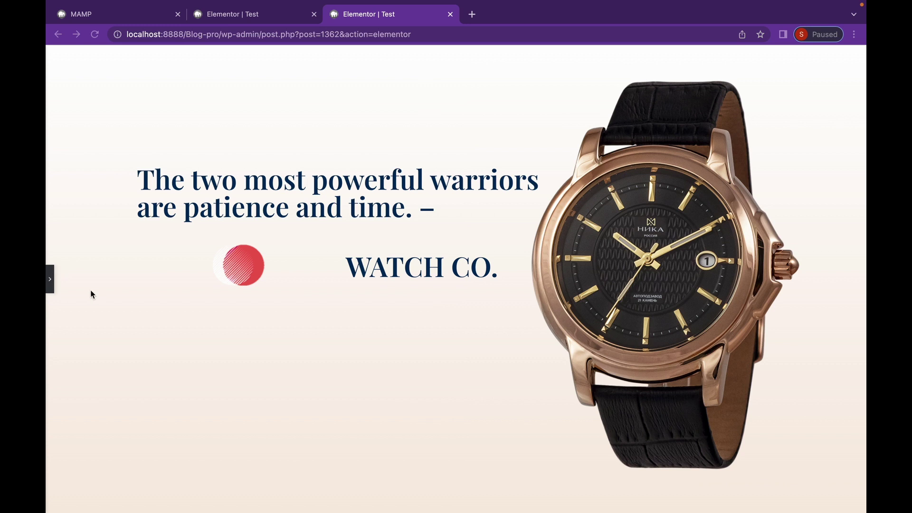
{"action": "left_click", "coordinate": [193, 281]}
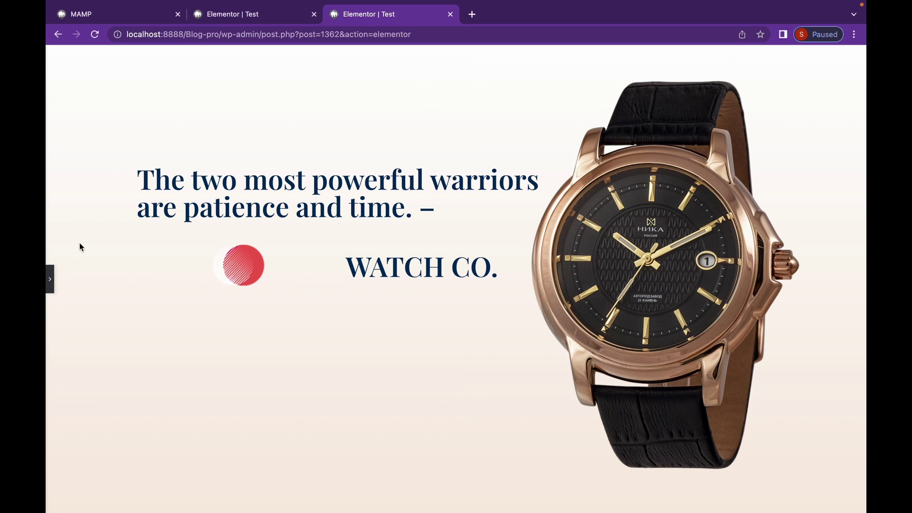
{"action": "left_click", "coordinate": [51, 279]}
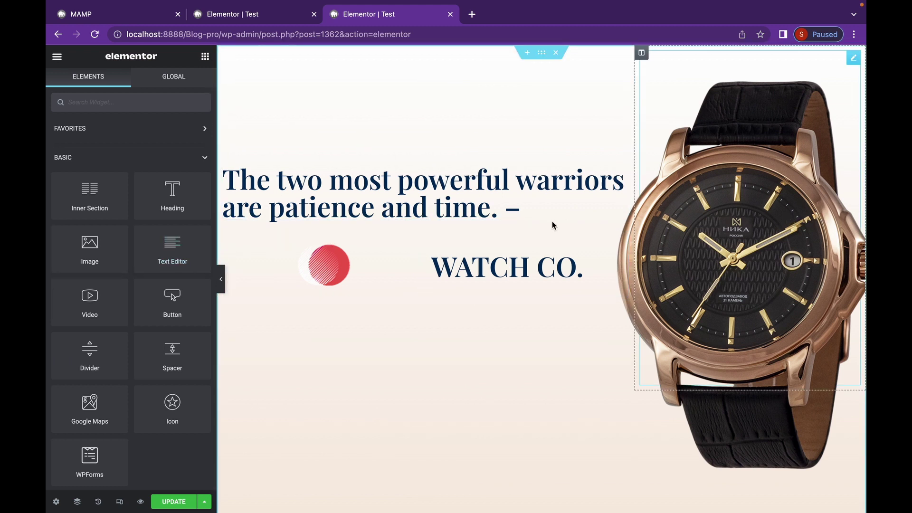
Step: Give the quote heading a Fade In entrance animation under Advanced > Motion Effects
{"action": "left_click", "coordinate": [418, 200]}
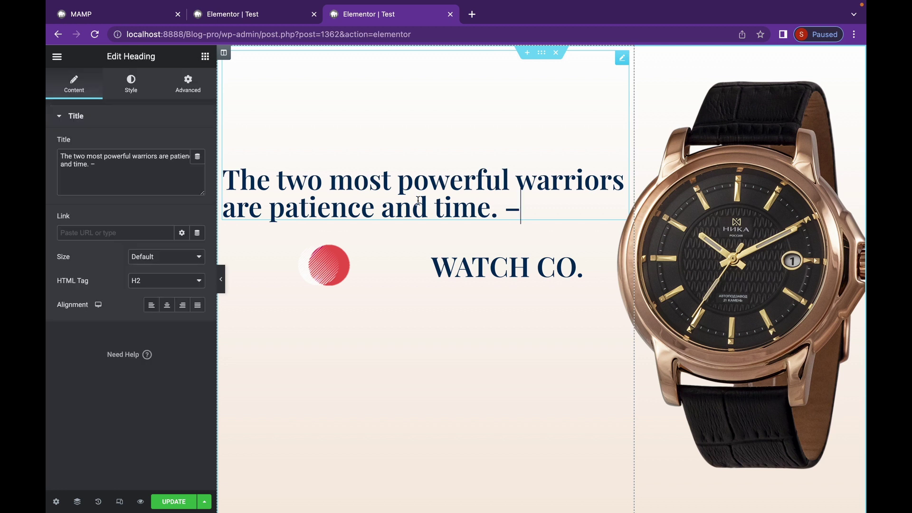
{"action": "left_click", "coordinate": [190, 91]}
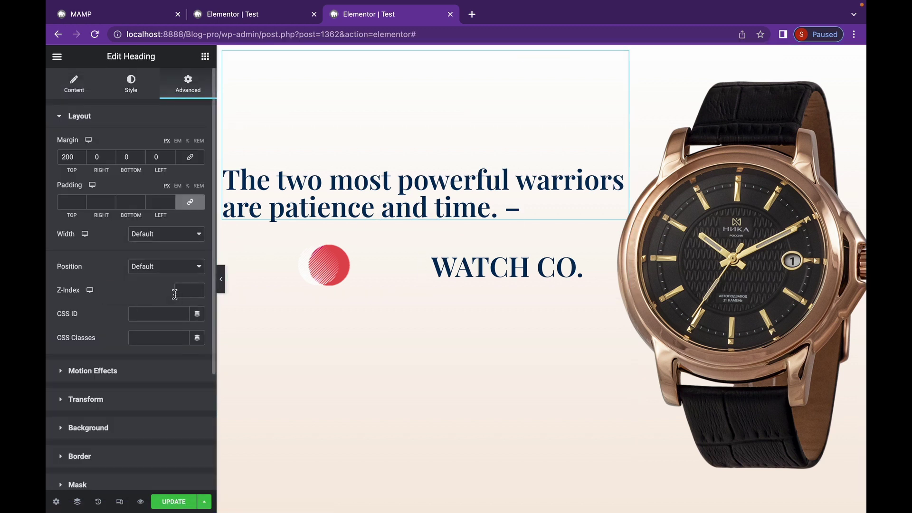
{"action": "scroll", "coordinate": [175, 292], "scroll_direction": "down", "scroll_amount": 5}
{"action": "left_click", "coordinate": [140, 243]}
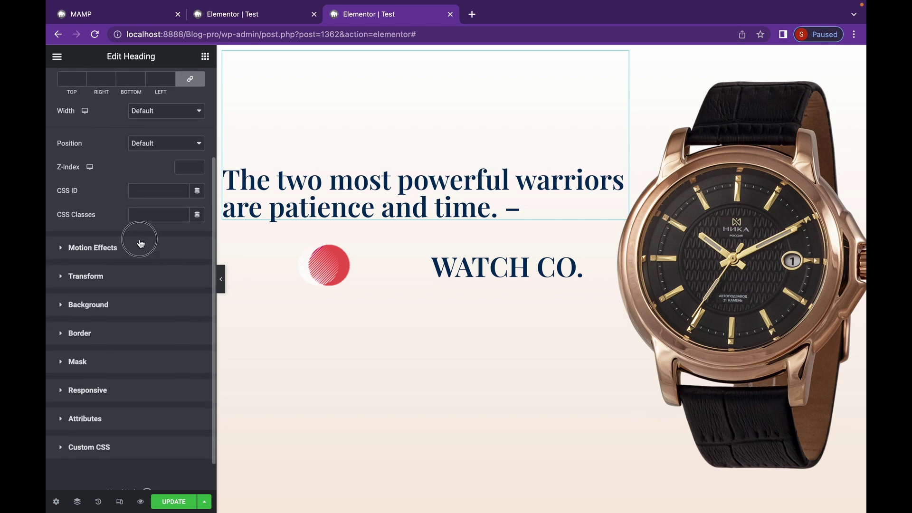
{"action": "left_click", "coordinate": [163, 277]}
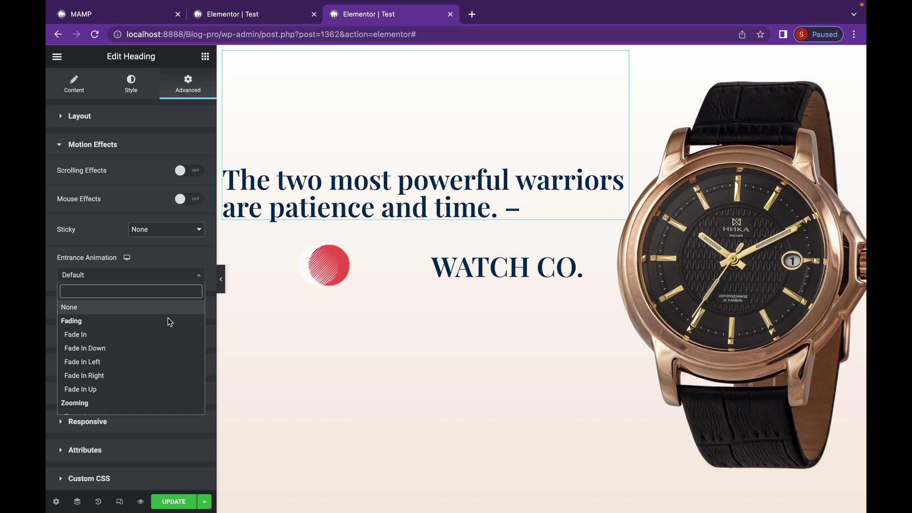
{"action": "scroll", "coordinate": [154, 368], "scroll_direction": "down", "scroll_amount": 1}
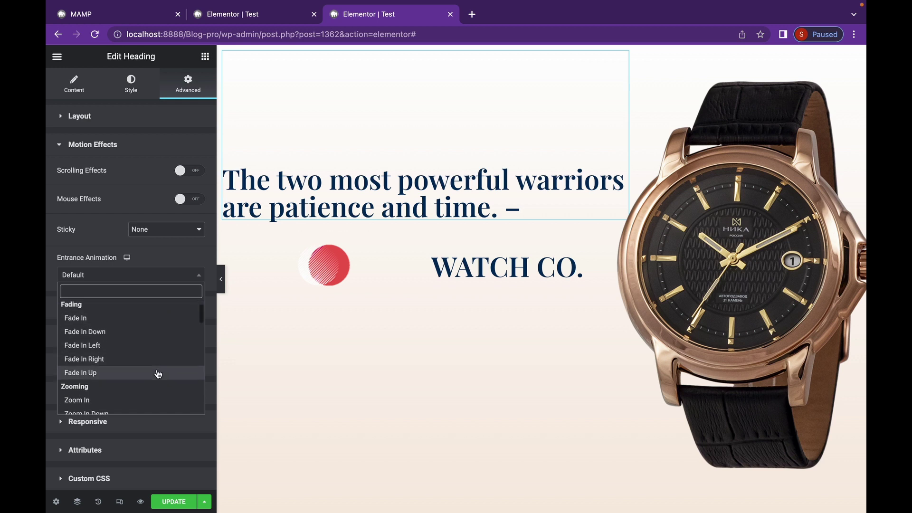
{"action": "scroll", "coordinate": [158, 375], "scroll_direction": "down", "scroll_amount": 3}
{"action": "scroll", "coordinate": [158, 375], "scroll_direction": "up", "scroll_amount": 4}
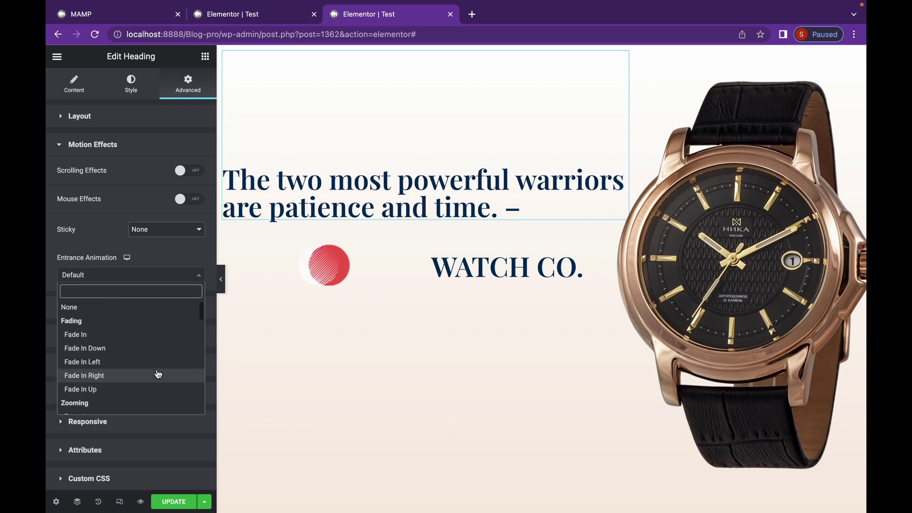
{"action": "left_click", "coordinate": [110, 333]}
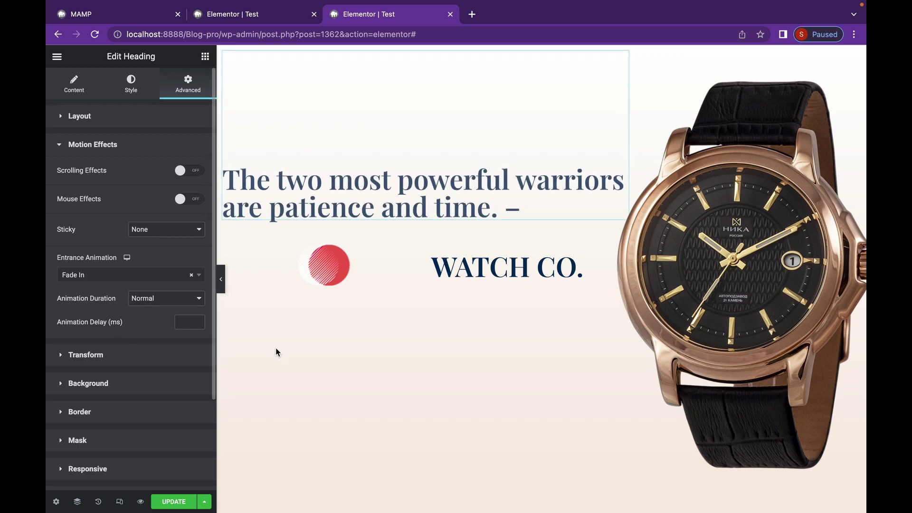
Step: Give the watch image a Fade In Left entrance animation
{"action": "left_click", "coordinate": [765, 207]}
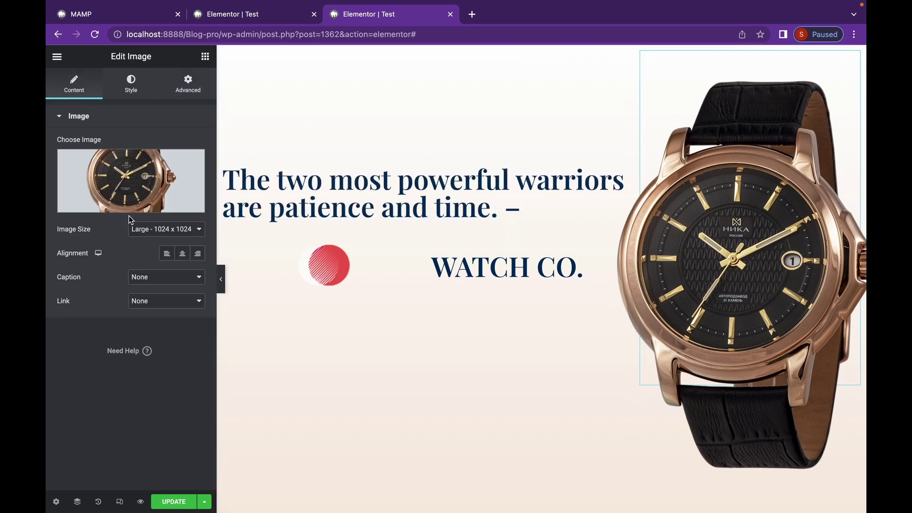
{"action": "left_click", "coordinate": [192, 93]}
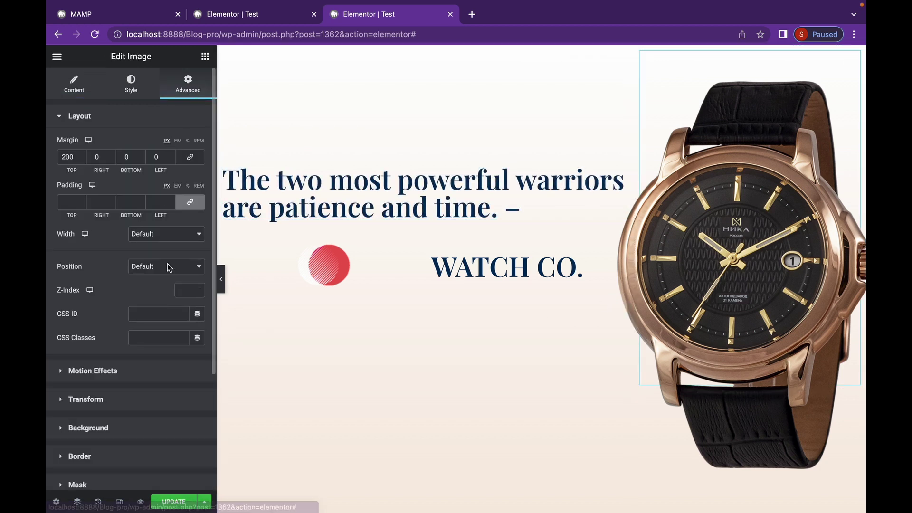
{"action": "scroll", "coordinate": [164, 299], "scroll_direction": "down", "scroll_amount": 2}
{"action": "left_click", "coordinate": [129, 257]}
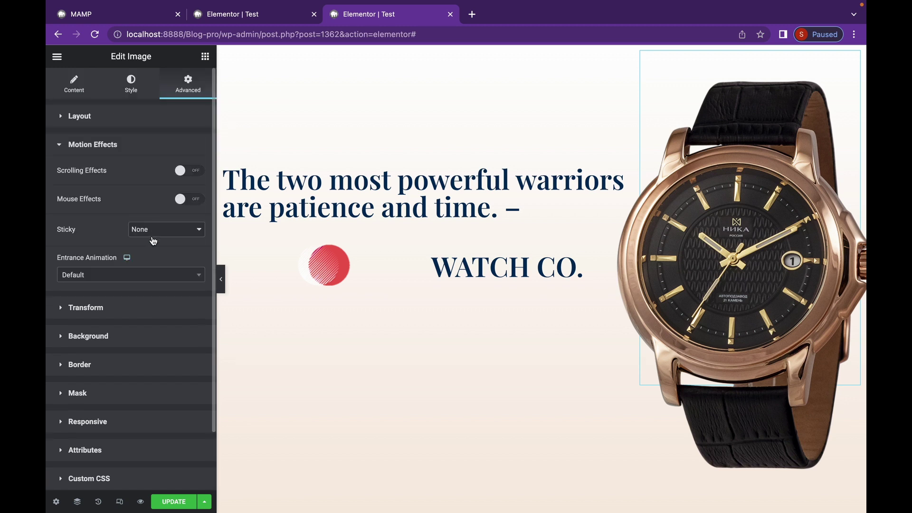
{"action": "left_click", "coordinate": [151, 278]}
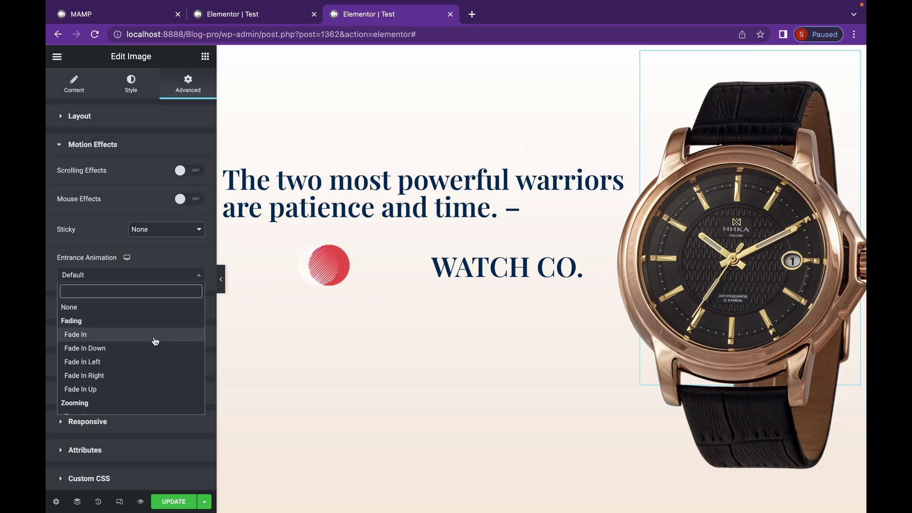
{"action": "scroll", "coordinate": [155, 340], "scroll_direction": "down", "scroll_amount": 2}
{"action": "left_click", "coordinate": [136, 321]}
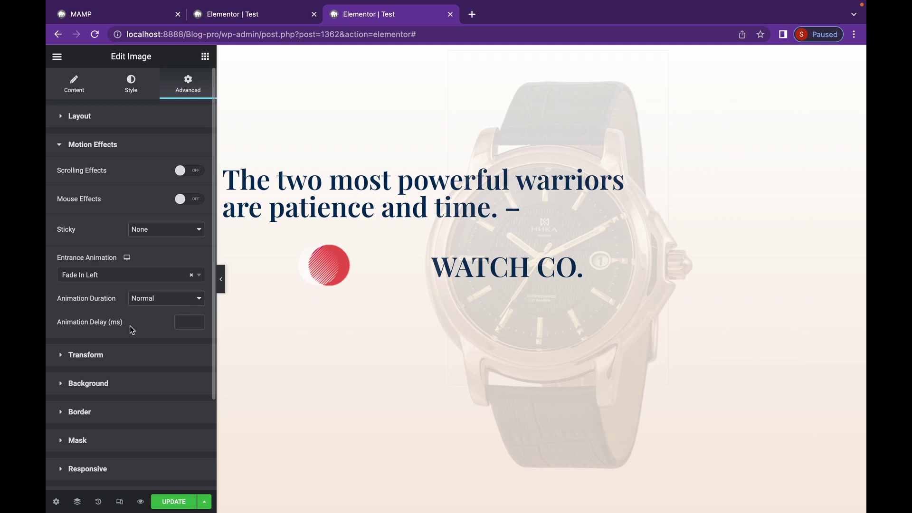
Step: Set the Leather design section's entrance animation to Slide In Left
{"action": "scroll", "coordinate": [380, 349], "scroll_direction": "down", "scroll_amount": 7}
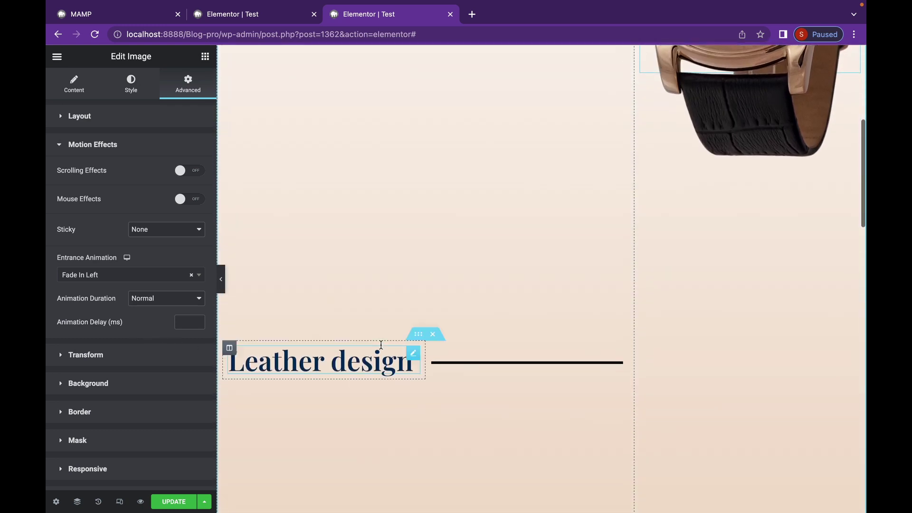
{"action": "left_click", "coordinate": [379, 360]}
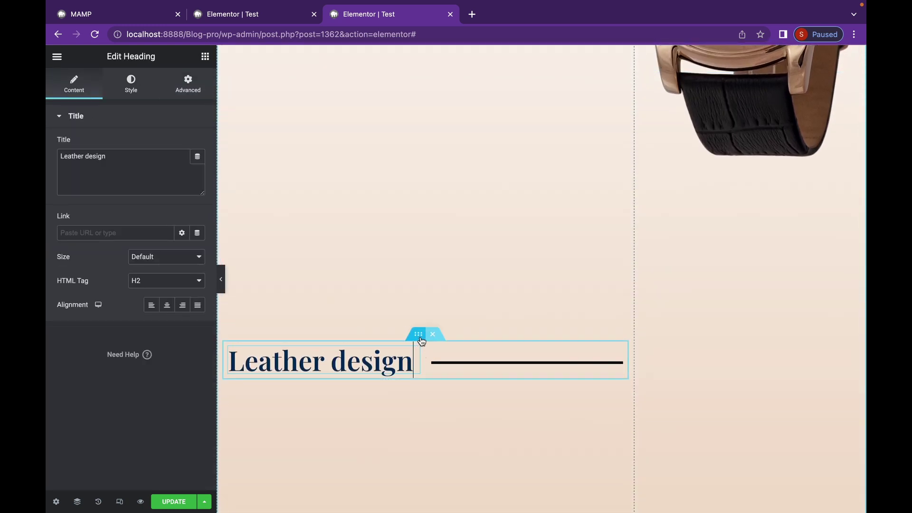
{"action": "left_click", "coordinate": [418, 334]}
{"action": "left_click", "coordinate": [183, 87]}
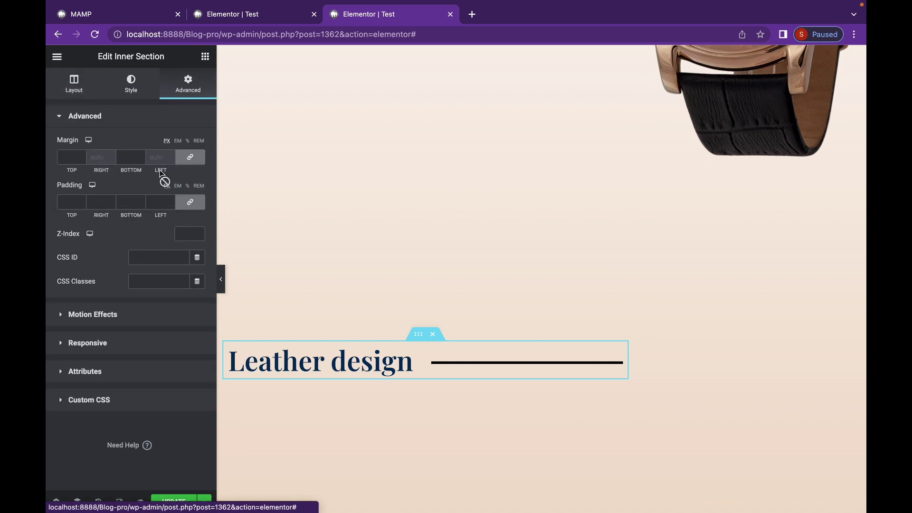
{"action": "left_click", "coordinate": [136, 313]}
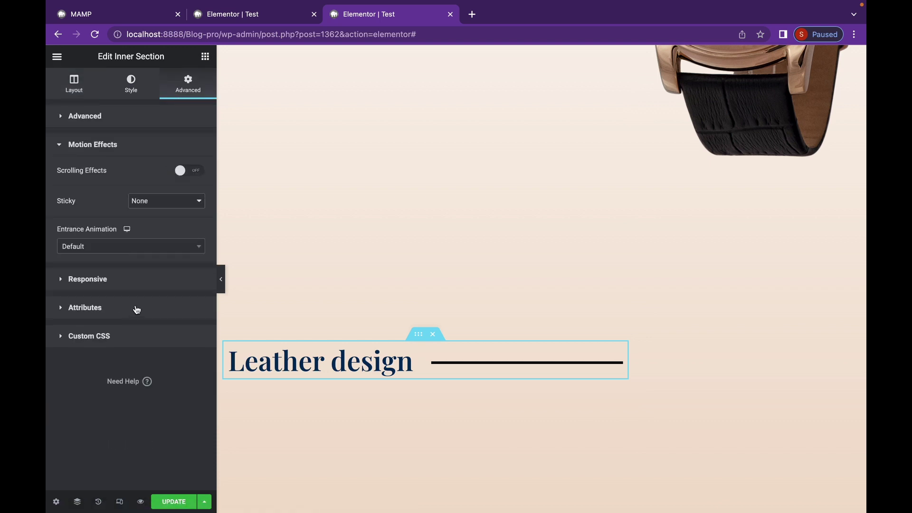
{"action": "left_click", "coordinate": [183, 254]}
{"action": "scroll", "coordinate": [167, 335], "scroll_direction": "down", "scroll_amount": 3}
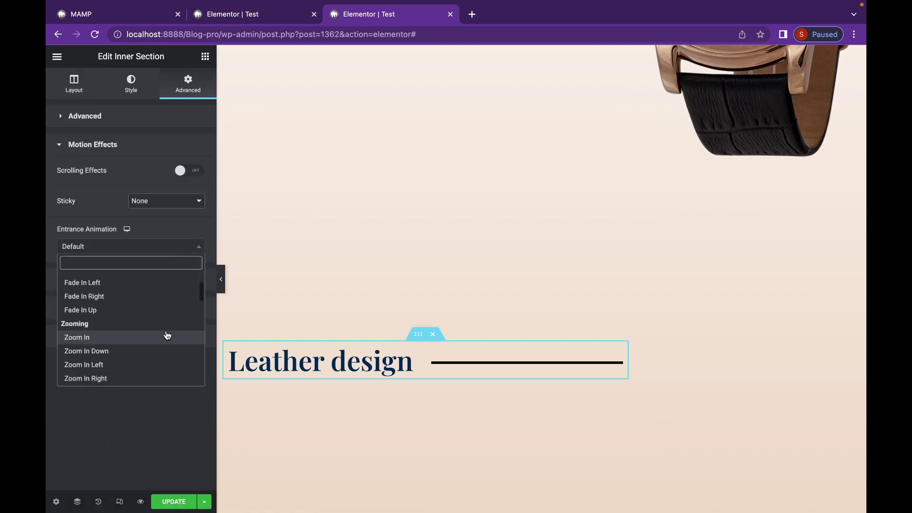
{"action": "scroll", "coordinate": [153, 346], "scroll_direction": "down", "scroll_amount": 5}
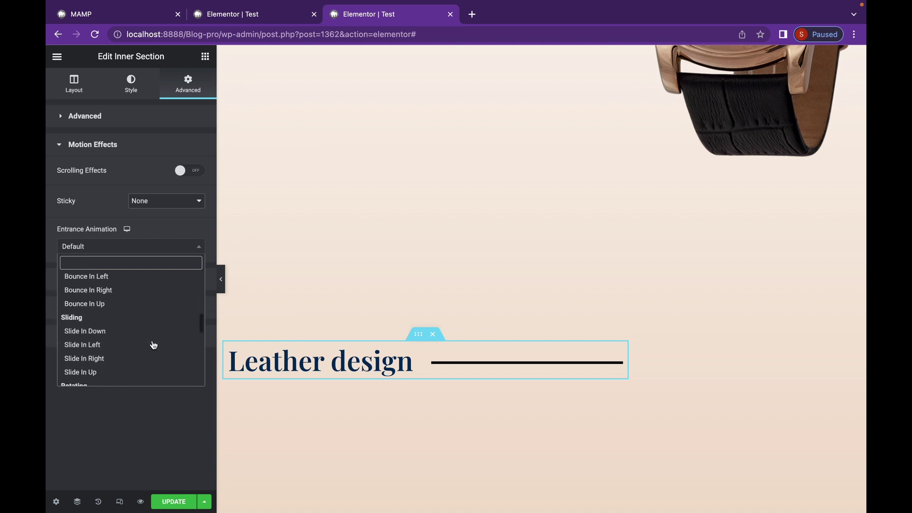
{"action": "left_click", "coordinate": [122, 331]}
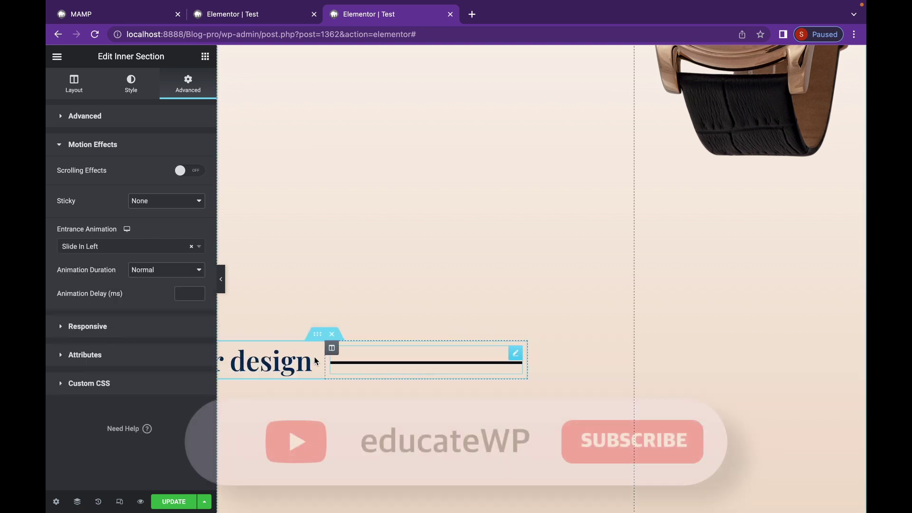
Step: Set the Metal Dial section's entrance animation to Slide In Left
{"action": "scroll", "coordinate": [314, 361], "scroll_direction": "down", "scroll_amount": 5}
{"action": "scroll", "coordinate": [314, 361], "scroll_direction": "down", "scroll_amount": 1}
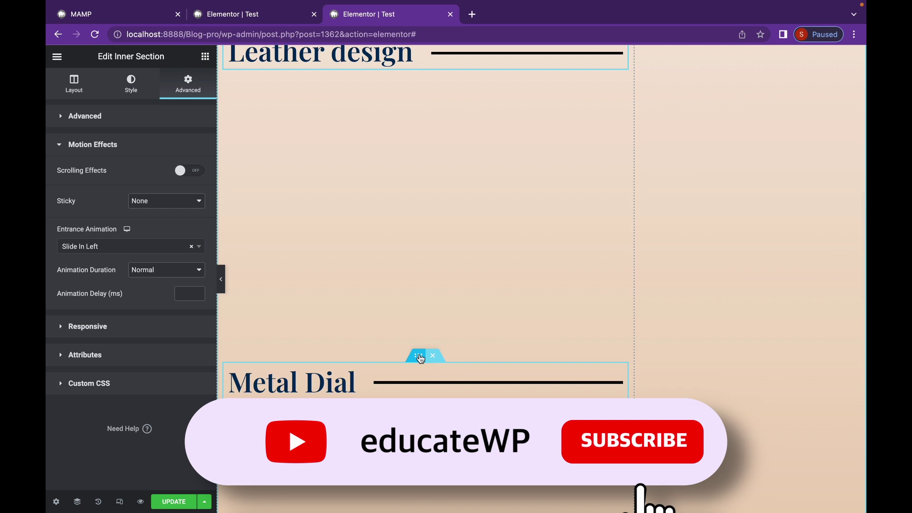
{"action": "left_click", "coordinate": [419, 356]}
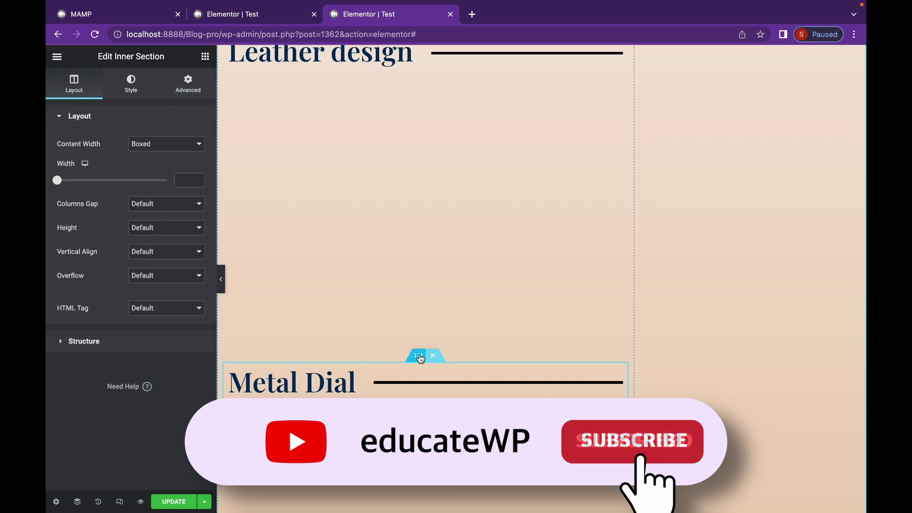
{"action": "left_click", "coordinate": [188, 85]}
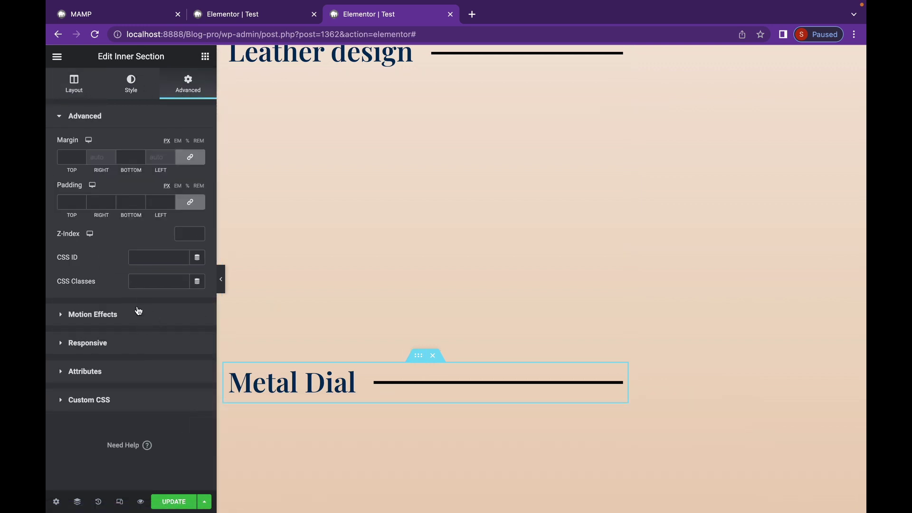
{"action": "left_click", "coordinate": [139, 312]}
{"action": "left_click", "coordinate": [164, 255]}
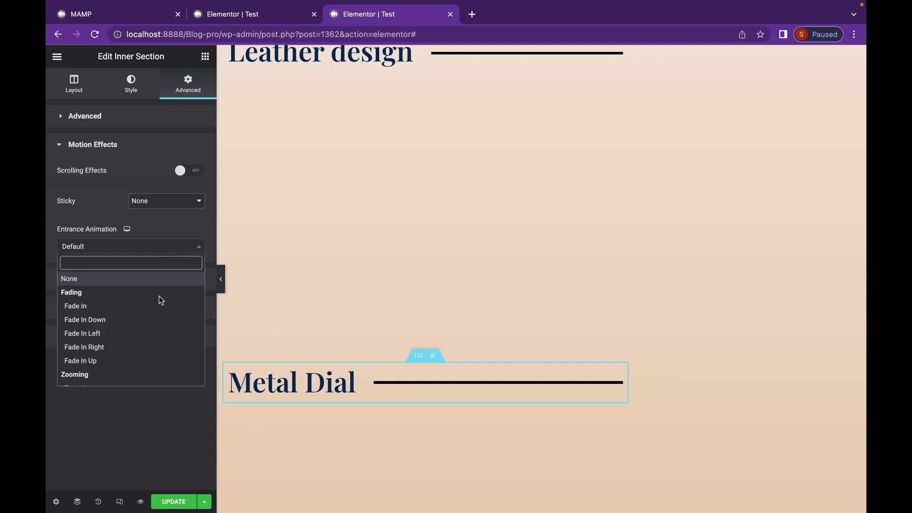
{"action": "scroll", "coordinate": [166, 342], "scroll_direction": "down", "scroll_amount": 1}
{"action": "scroll", "coordinate": [169, 358], "scroll_direction": "down", "scroll_amount": 5}
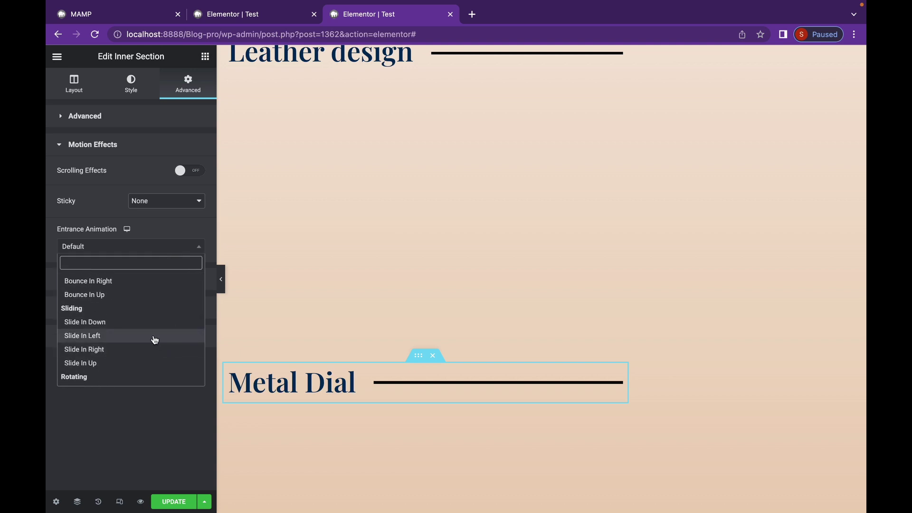
{"action": "left_click", "coordinate": [157, 338]}
{"action": "scroll", "coordinate": [340, 400], "scroll_direction": "up", "scroll_amount": 10}
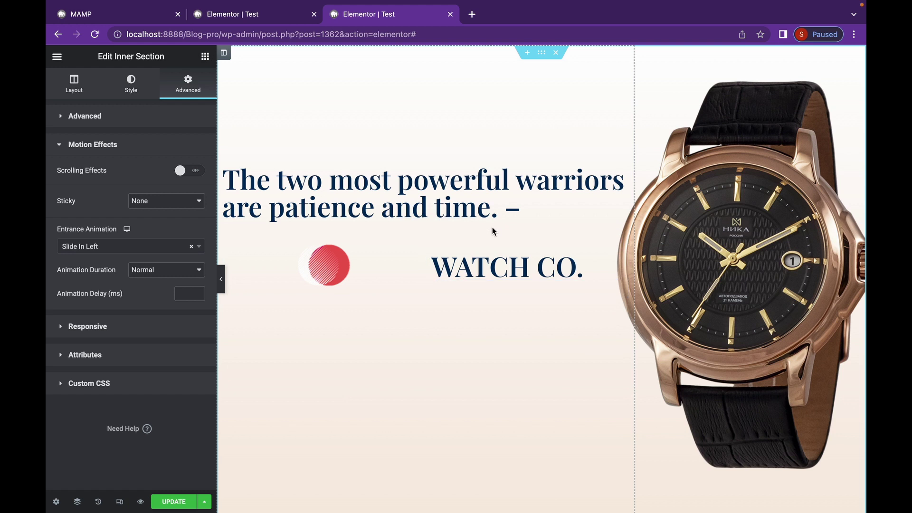
Step: Check the watch image's Transform scale of 2, then return to its Motion Effects options
{"action": "left_click", "coordinate": [757, 219]}
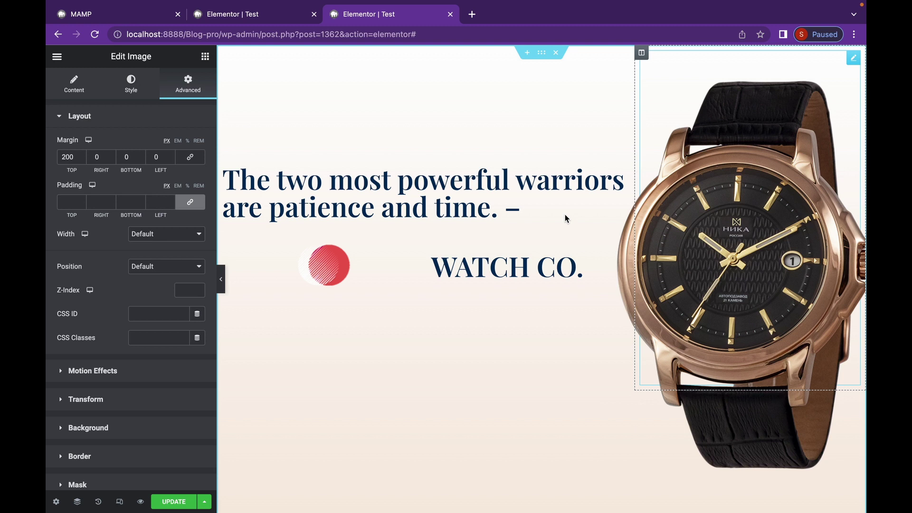
{"action": "scroll", "coordinate": [128, 230], "scroll_direction": "down", "scroll_amount": 1}
{"action": "scroll", "coordinate": [127, 232], "scroll_direction": "down", "scroll_amount": 5}
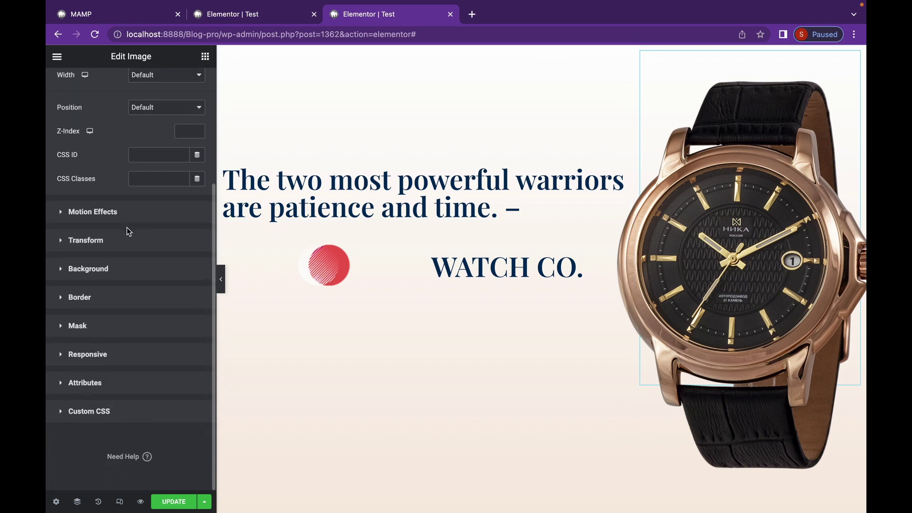
{"action": "left_click", "coordinate": [133, 216]}
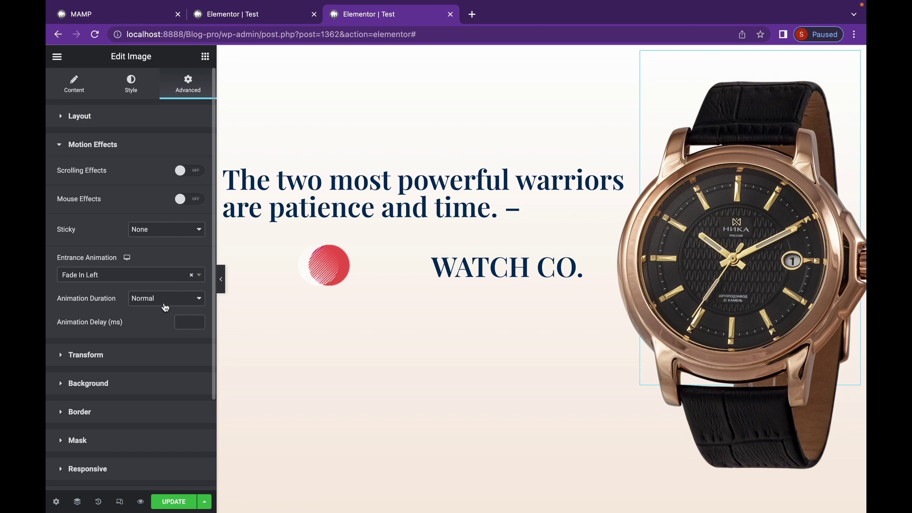
{"action": "left_click", "coordinate": [150, 355]}
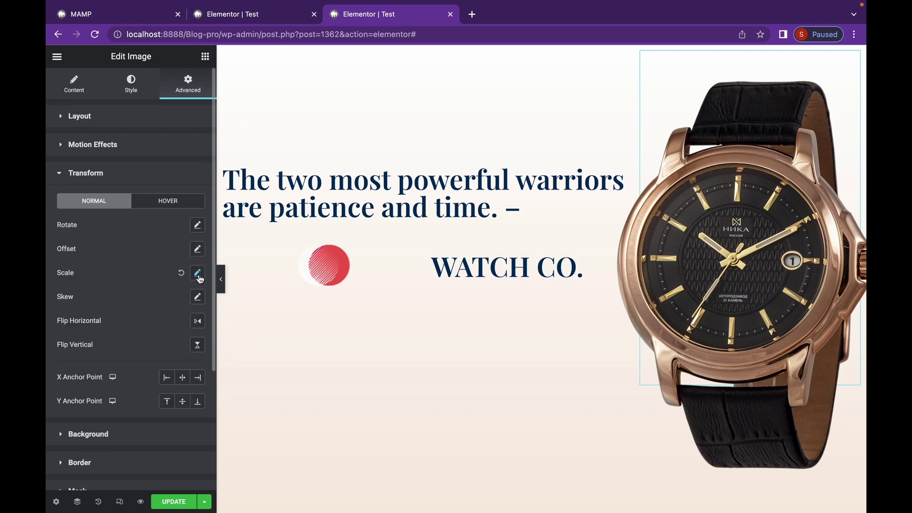
{"action": "left_click", "coordinate": [199, 274]}
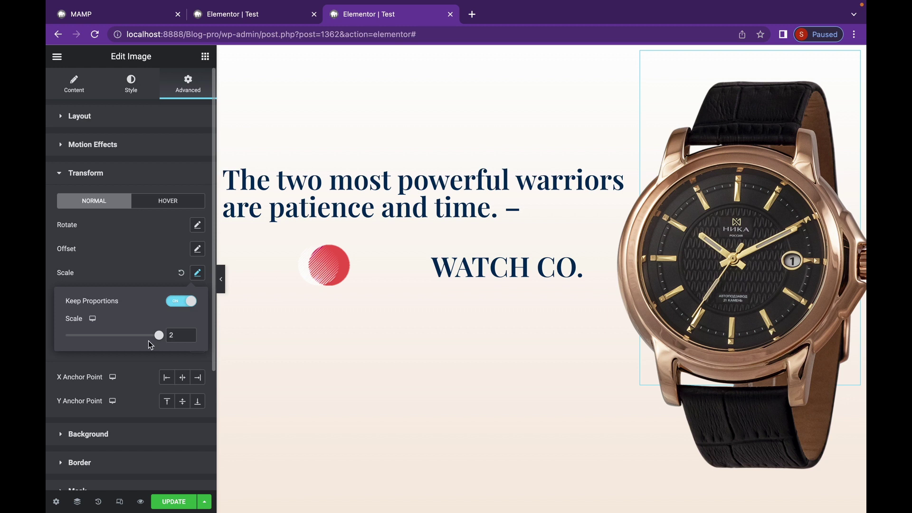
{"action": "left_click", "coordinate": [164, 145]}
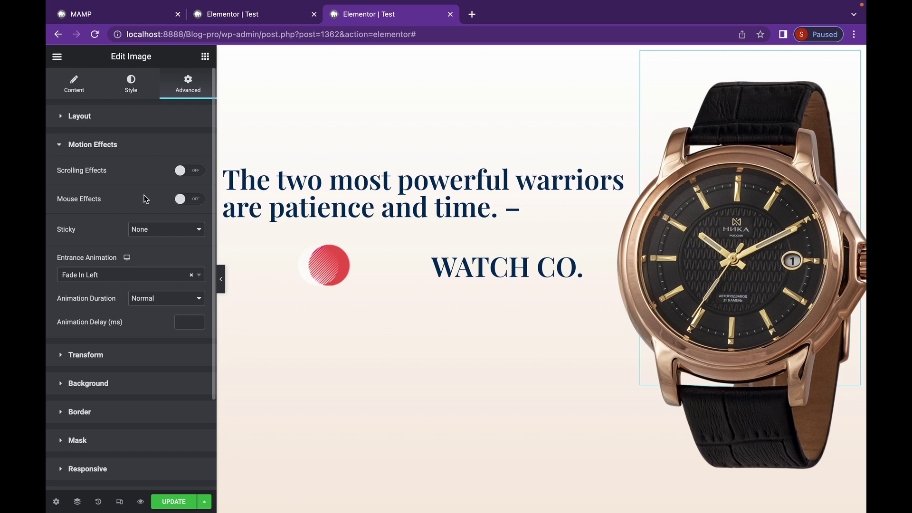
Step: Turn on Scrolling Effects for the watch image and set Sticky to Top
{"action": "left_click", "coordinate": [193, 172]}
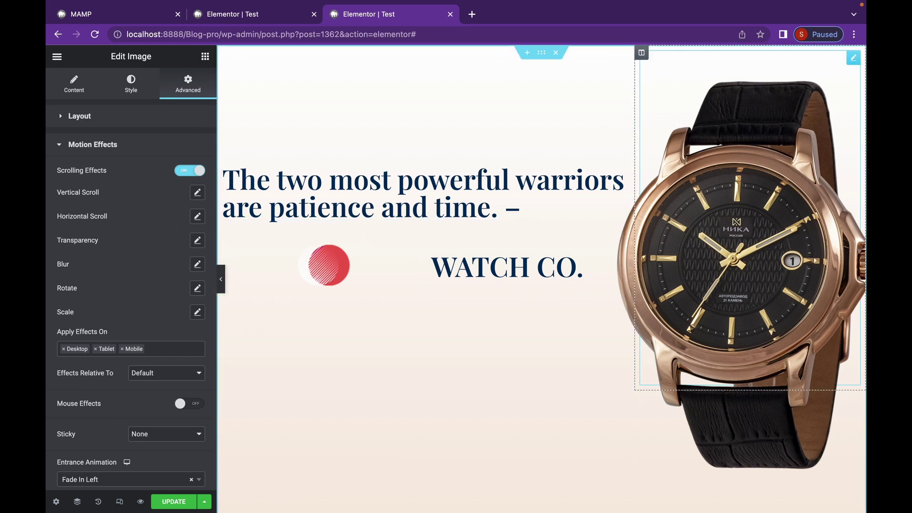
{"action": "scroll", "coordinate": [677, 252], "scroll_direction": "down", "scroll_amount": 4}
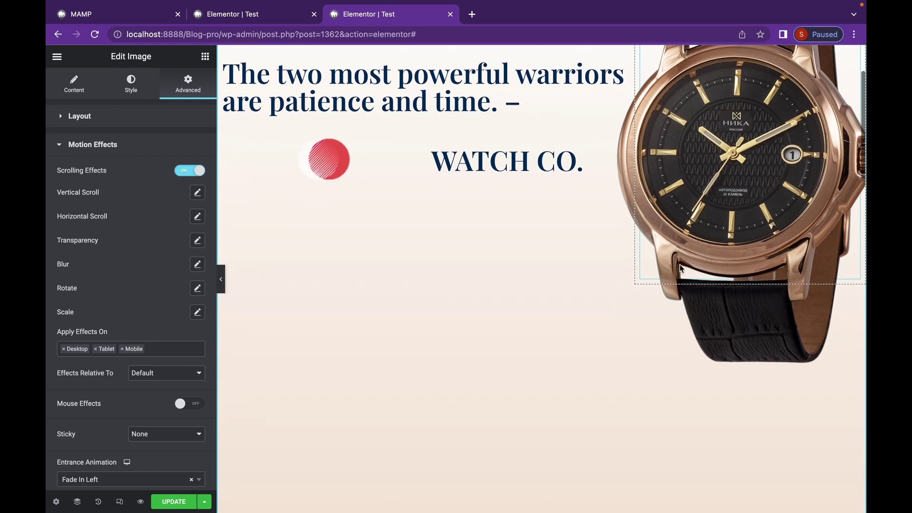
{"action": "scroll", "coordinate": [680, 269], "scroll_direction": "down", "scroll_amount": 3}
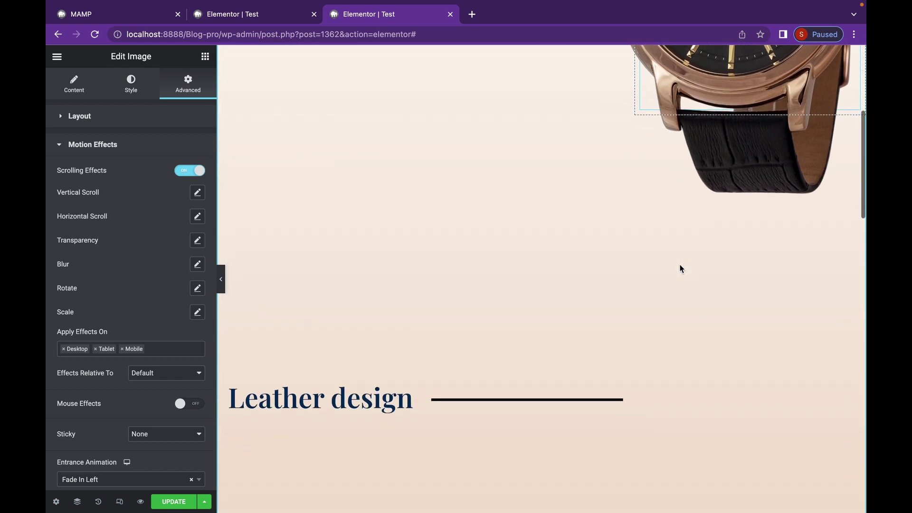
{"action": "scroll", "coordinate": [680, 269], "scroll_direction": "down", "scroll_amount": 8}
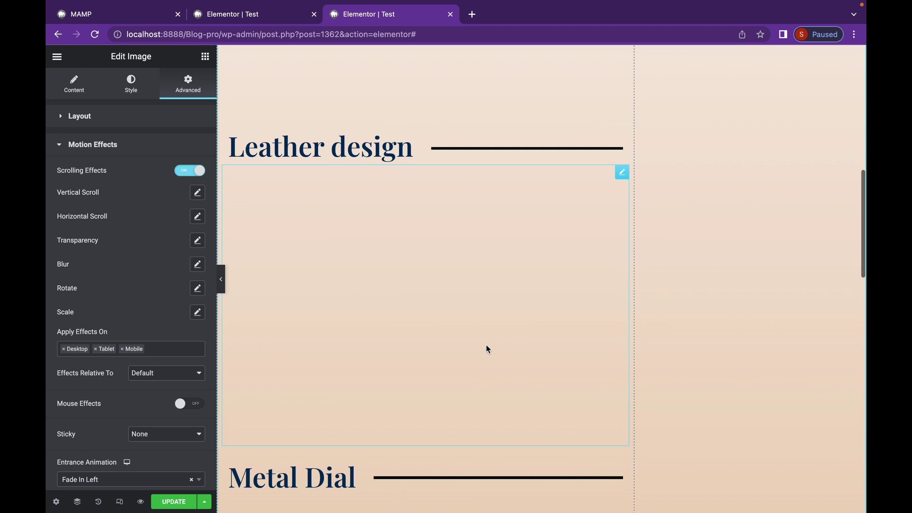
{"action": "scroll", "coordinate": [486, 343], "scroll_direction": "up", "scroll_amount": 20}
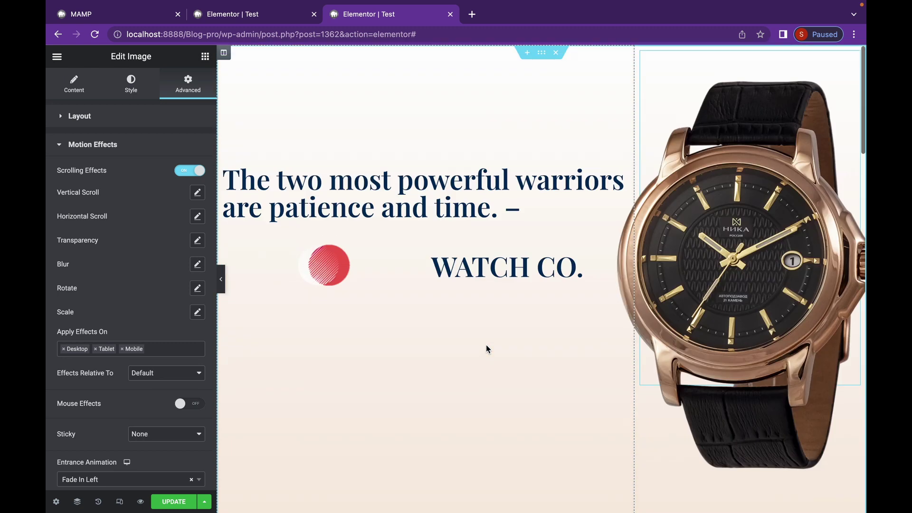
{"action": "left_click", "coordinate": [140, 436]}
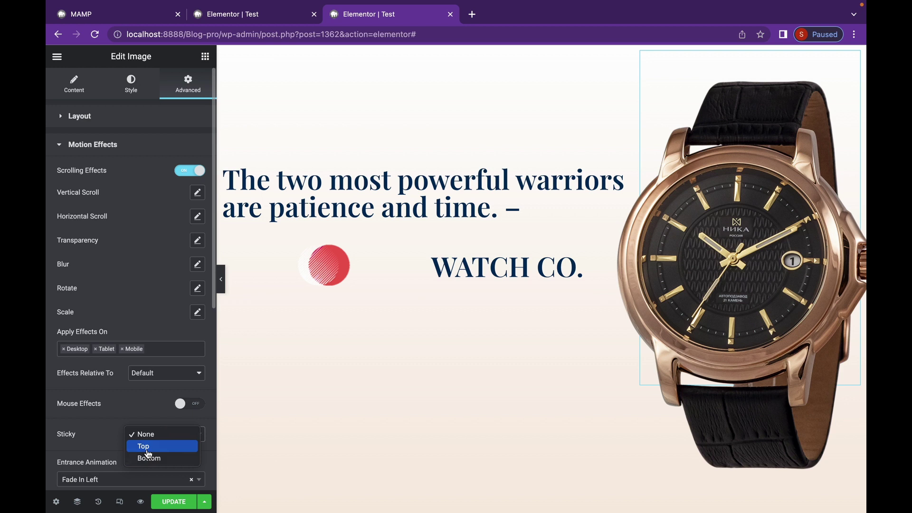
{"action": "left_click", "coordinate": [147, 451]}
Step: Enable the Rotate scrolling effect on the watch image, turning To Left at speed 1
{"action": "scroll", "coordinate": [525, 381], "scroll_direction": "down", "scroll_amount": 2}
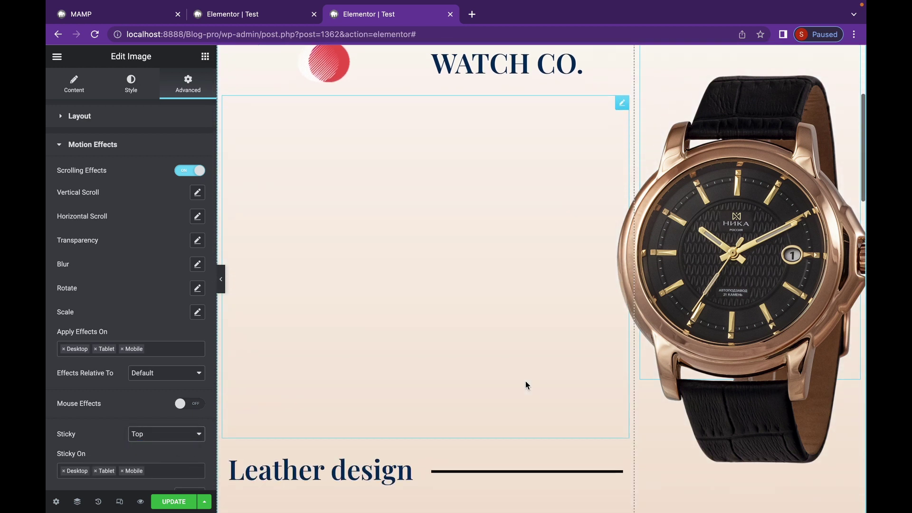
{"action": "scroll", "coordinate": [525, 382], "scroll_direction": "down", "scroll_amount": 15}
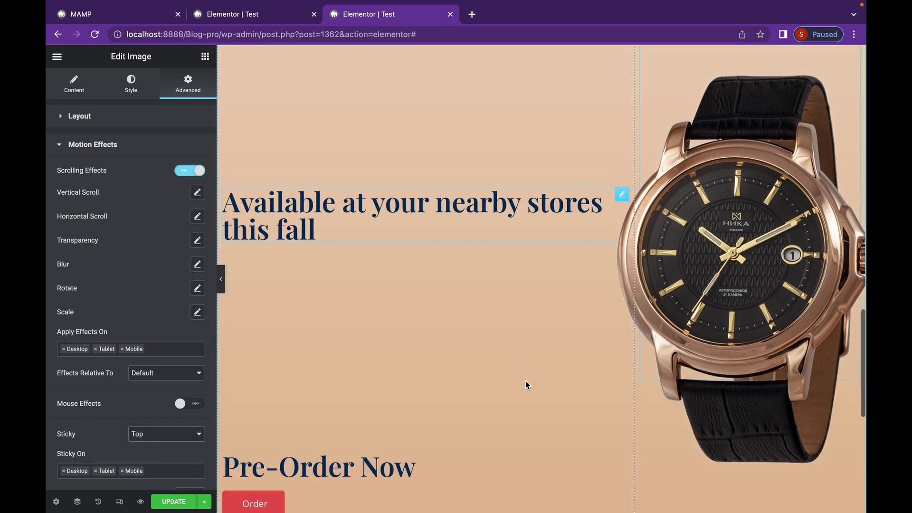
{"action": "scroll", "coordinate": [525, 381], "scroll_direction": "down", "scroll_amount": 8}
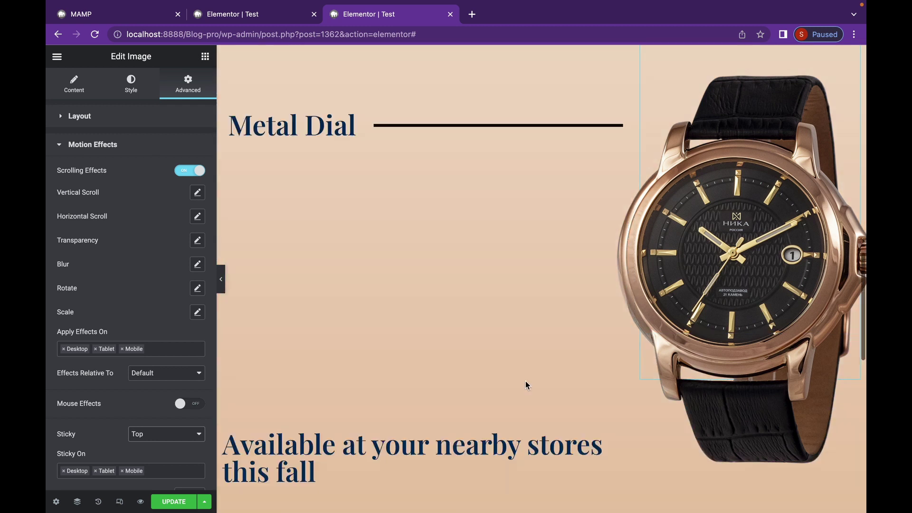
{"action": "scroll", "coordinate": [526, 381], "scroll_direction": "down", "scroll_amount": 5}
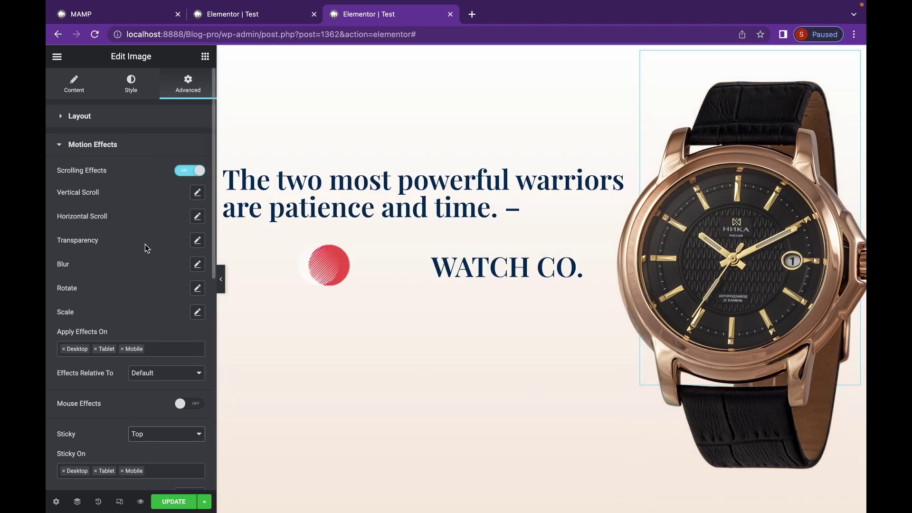
{"action": "left_click", "coordinate": [197, 288]}
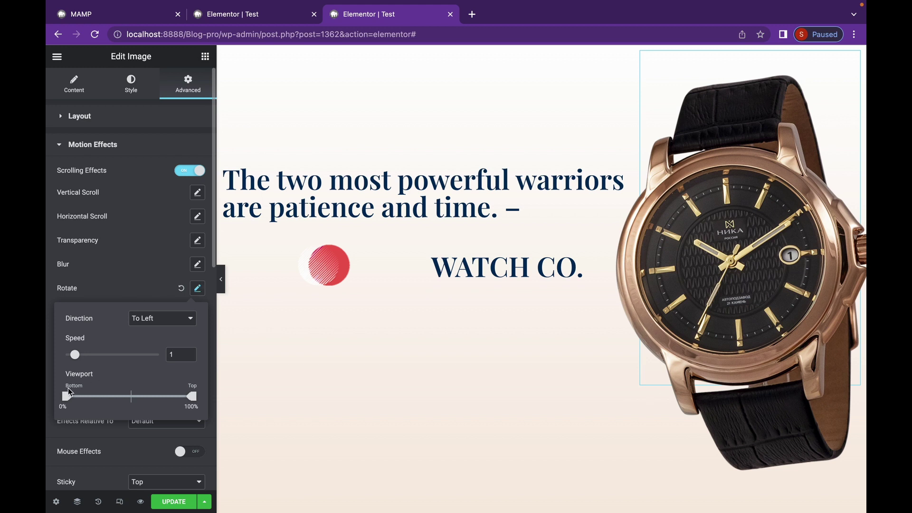
Step: Raise the watch's rotate speed to 7.1 and preview the spin by scrolling the canvas
{"action": "left_click_drag", "start_coordinate": [75, 357], "coordinate": [132, 361]}
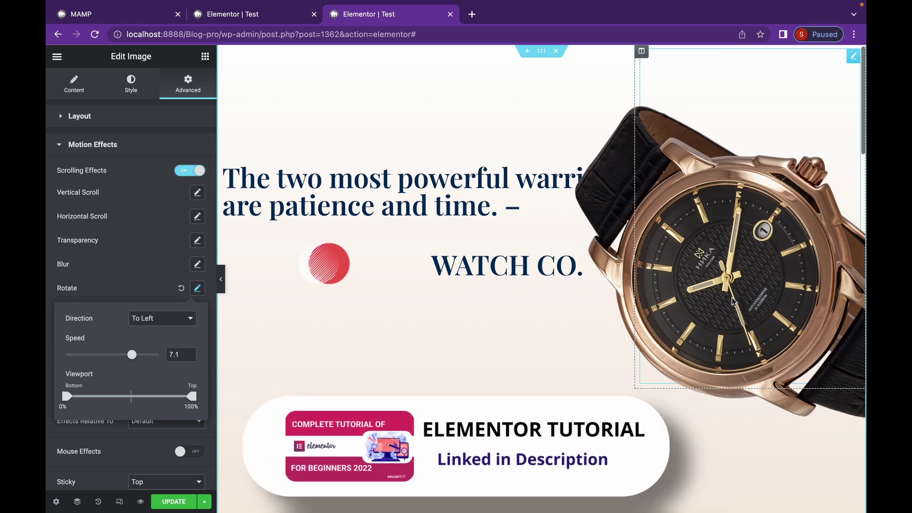
{"action": "scroll", "coordinate": [808, 285], "scroll_direction": "down", "scroll_amount": 10}
{"action": "scroll", "coordinate": [734, 302], "scroll_direction": "down", "scroll_amount": 3}
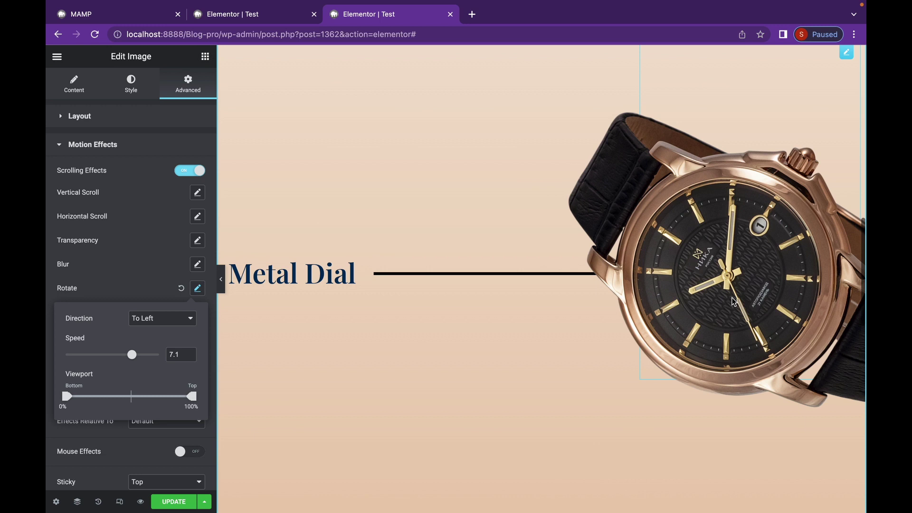
{"action": "scroll", "coordinate": [734, 302], "scroll_direction": "up", "scroll_amount": 10}
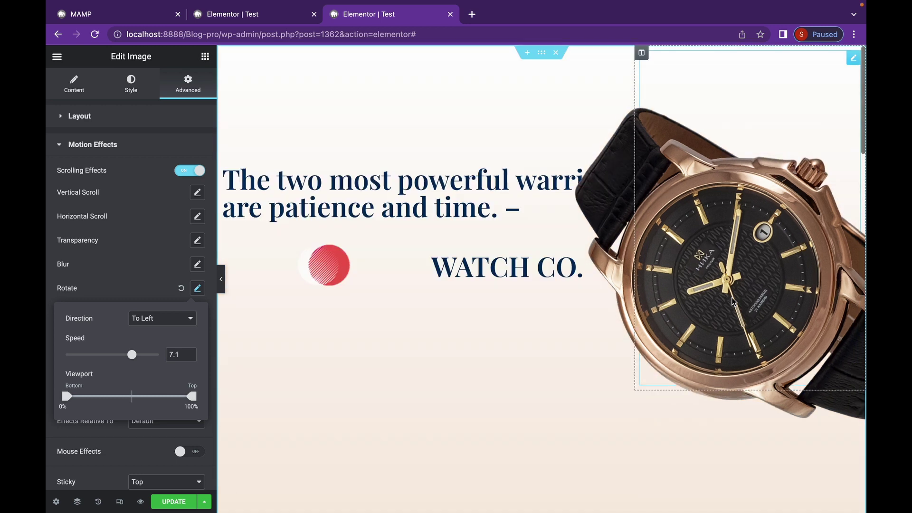
{"action": "left_click", "coordinate": [100, 287]}
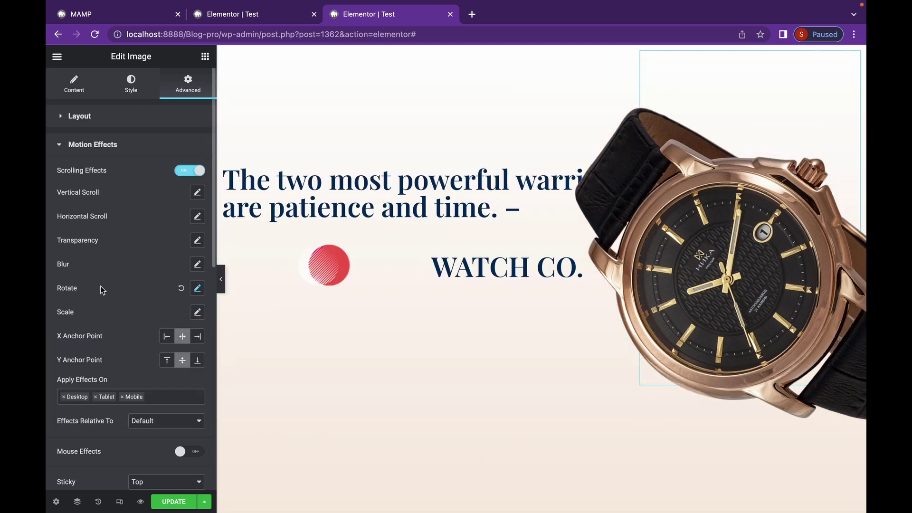
Step: Set Effects Relative To Entire Page and scroll down to watch the pinned image rotate
{"action": "left_click", "coordinate": [159, 422]}
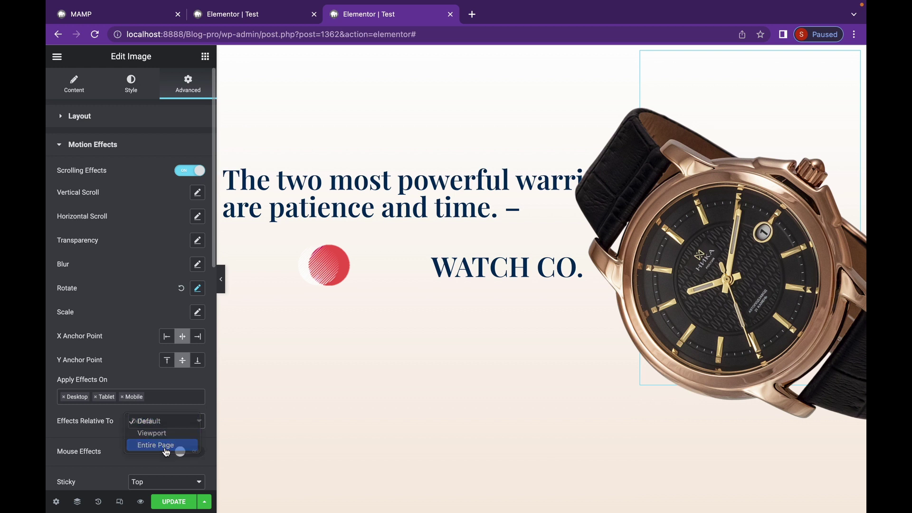
{"action": "left_click", "coordinate": [165, 446]}
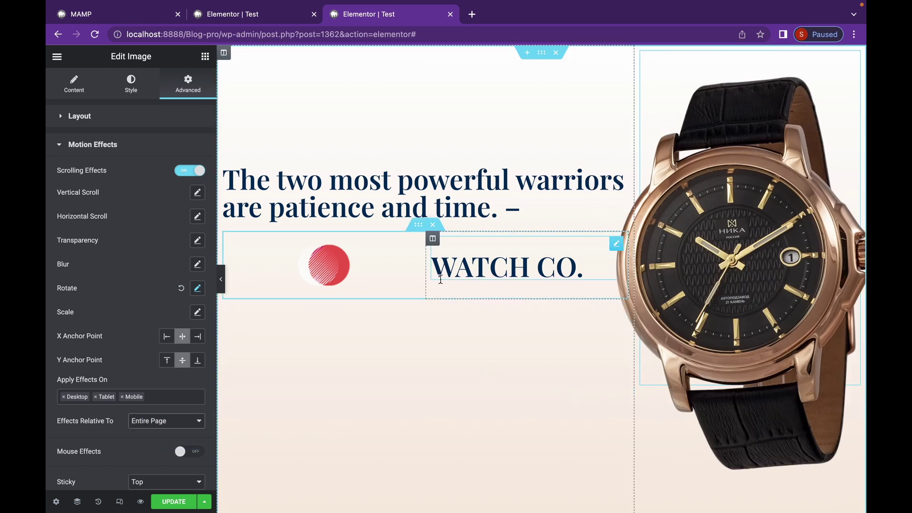
{"action": "scroll", "coordinate": [440, 280], "scroll_direction": "down", "scroll_amount": 6}
{"action": "scroll", "coordinate": [441, 283], "scroll_direction": "down", "scroll_amount": 10}
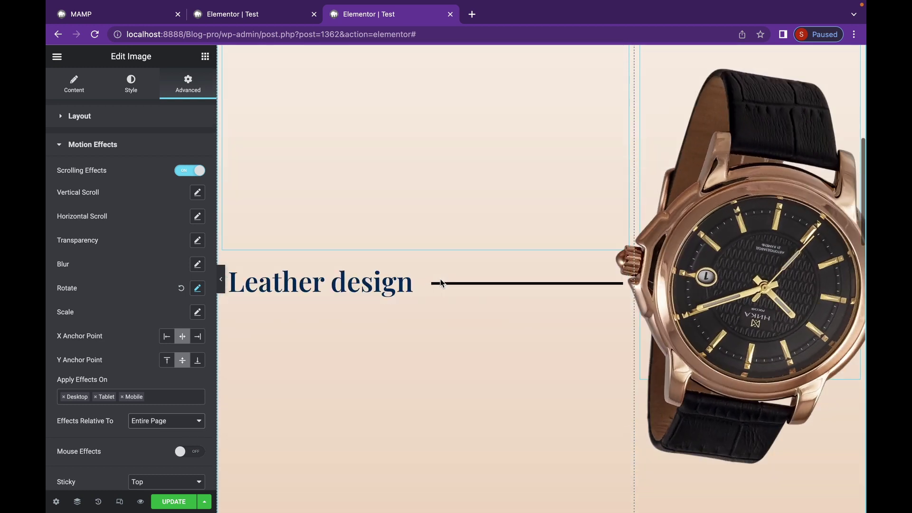
{"action": "scroll", "coordinate": [441, 283], "scroll_direction": "down", "scroll_amount": 8}
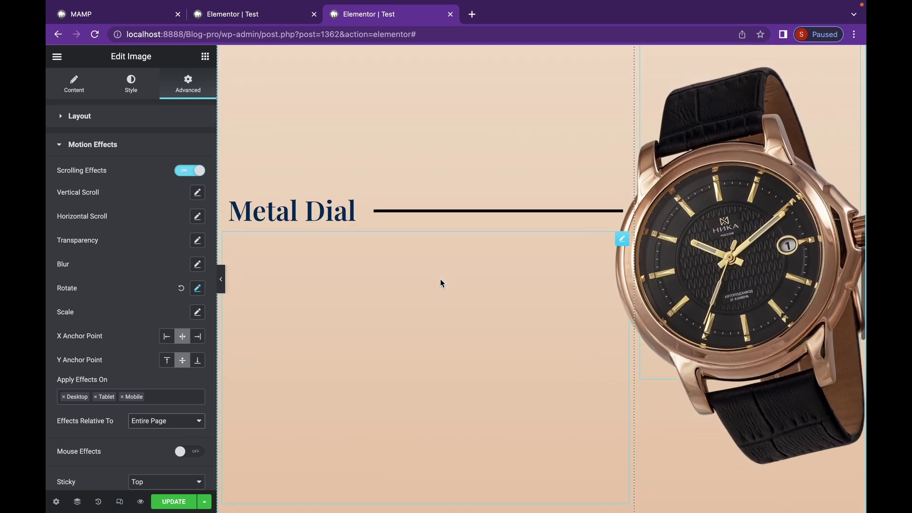
{"action": "scroll", "coordinate": [440, 282], "scroll_direction": "down", "scroll_amount": 8}
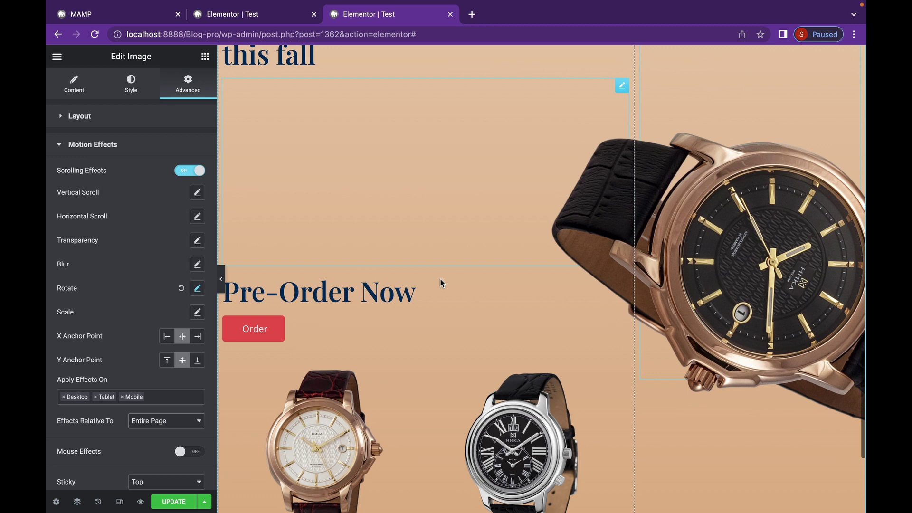
{"action": "scroll", "coordinate": [441, 278], "scroll_direction": "down", "scroll_amount": 8}
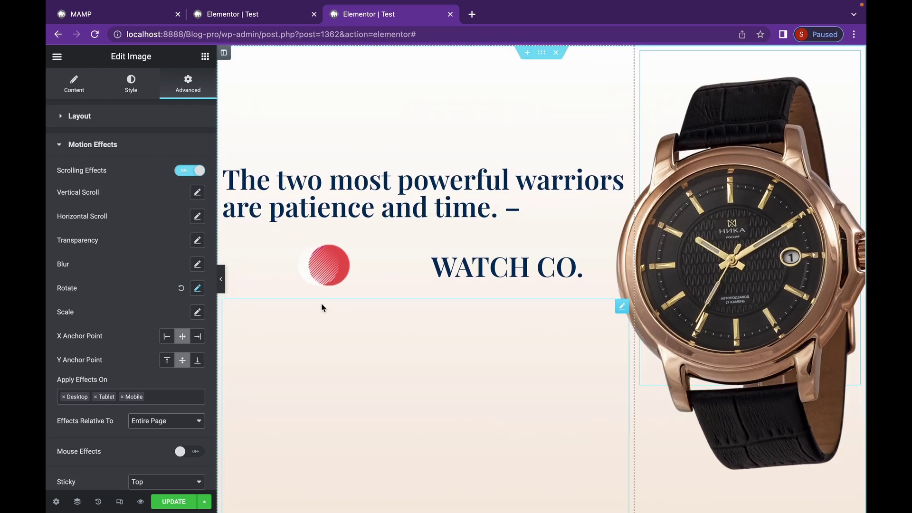
Step: Reopen the Rotate settings and scroll the canvas up and down to test the rotation
{"action": "left_click", "coordinate": [197, 289]}
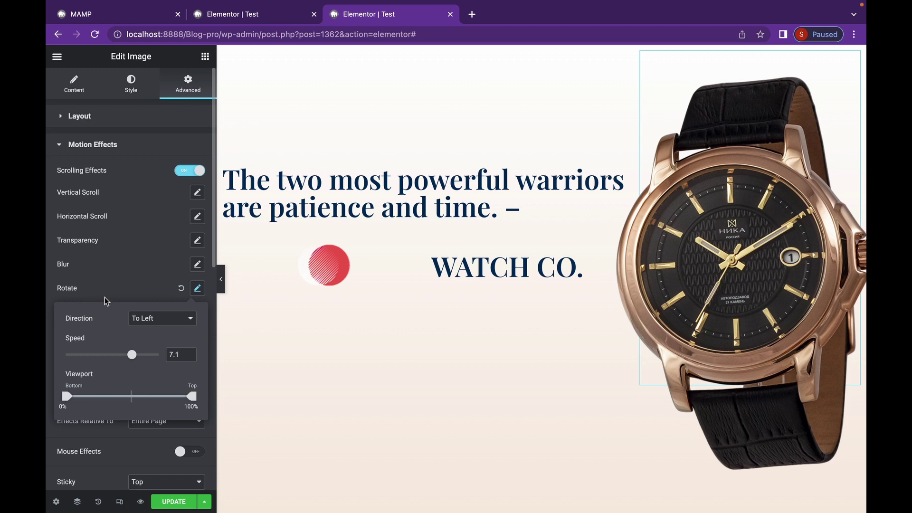
{"action": "scroll", "coordinate": [437, 325], "scroll_direction": "down", "scroll_amount": 4}
{"action": "scroll", "coordinate": [438, 326], "scroll_direction": "up", "scroll_amount": 4}
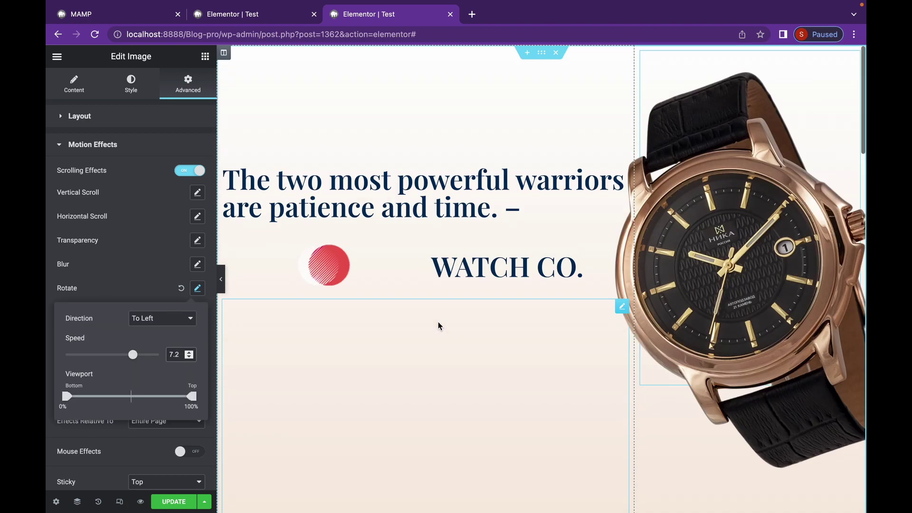
{"action": "scroll", "coordinate": [437, 326], "scroll_direction": "down", "scroll_amount": 5}
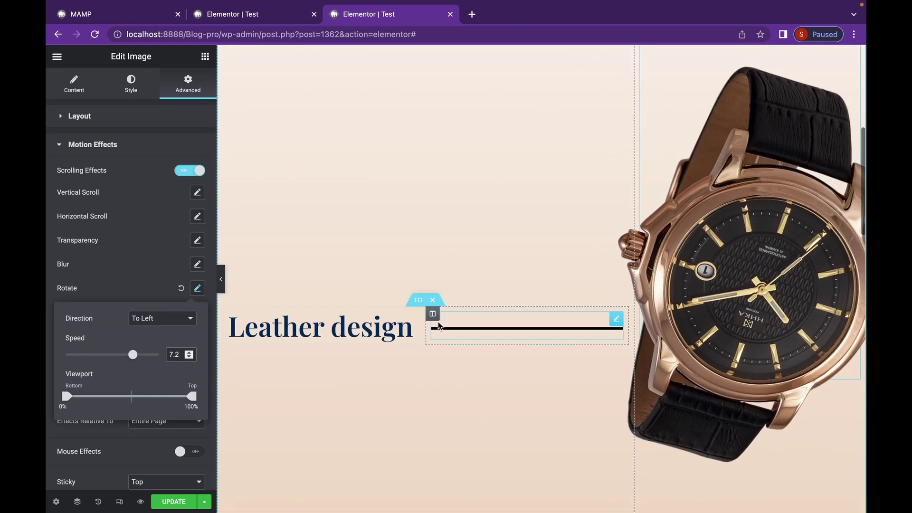
{"action": "scroll", "coordinate": [438, 326], "scroll_direction": "down", "scroll_amount": 3}
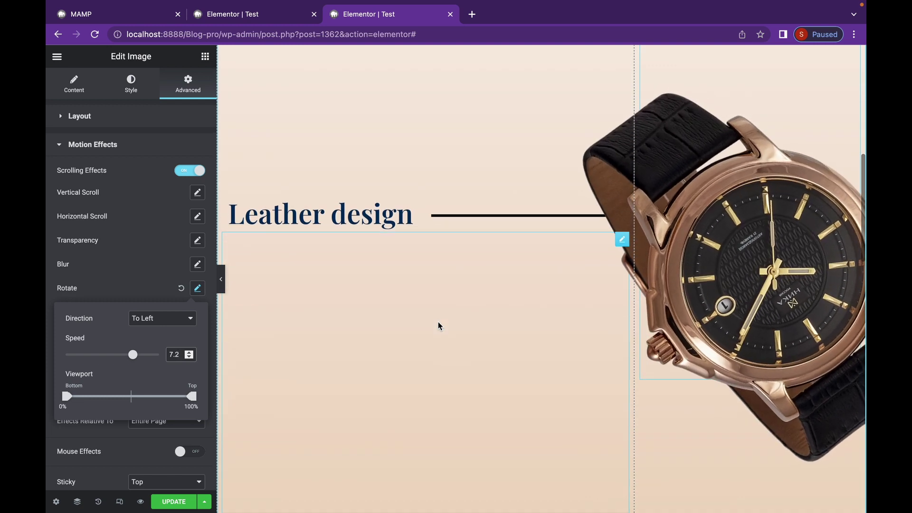
{"action": "scroll", "coordinate": [437, 325], "scroll_direction": "up", "scroll_amount": 1}
{"action": "scroll", "coordinate": [438, 325], "scroll_direction": "down", "scroll_amount": 2}
{"action": "scroll", "coordinate": [437, 326], "scroll_direction": "up", "scroll_amount": 3}
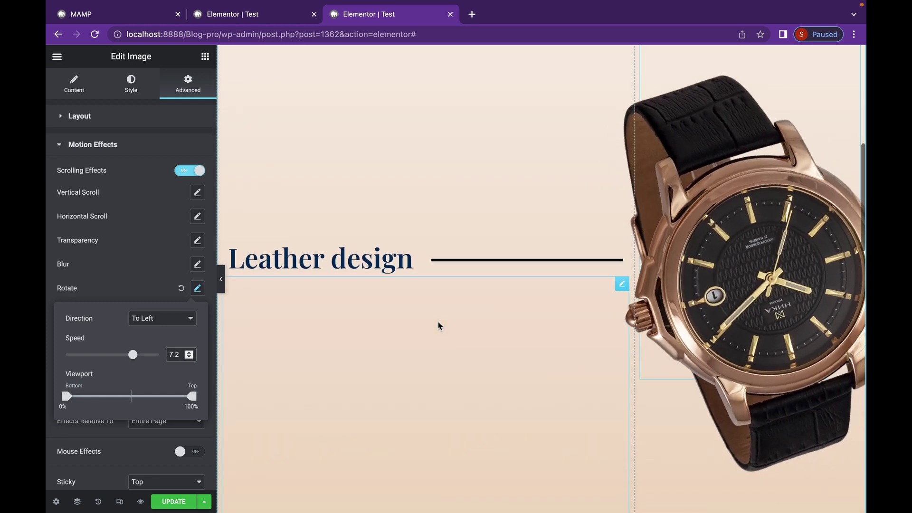
{"action": "scroll", "coordinate": [437, 326], "scroll_direction": "down", "scroll_amount": 2}
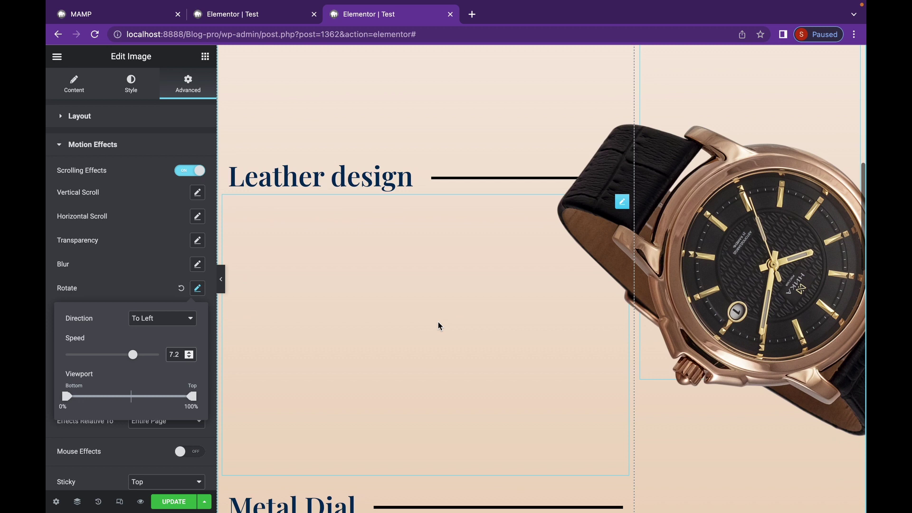
{"action": "scroll", "coordinate": [438, 326], "scroll_direction": "down", "scroll_amount": 5}
{"action": "scroll", "coordinate": [438, 326], "scroll_direction": "down", "scroll_amount": 1}
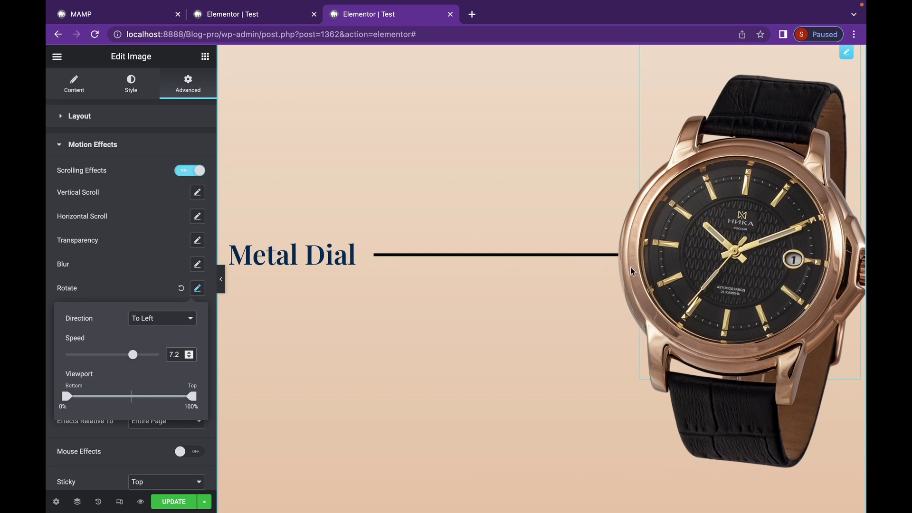
{"action": "scroll", "coordinate": [582, 266], "scroll_direction": "down", "scroll_amount": 8}
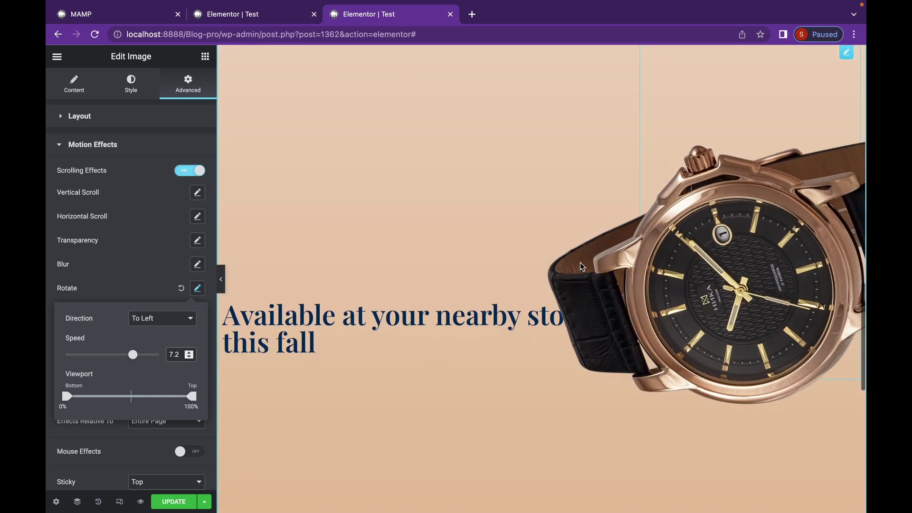
{"action": "scroll", "coordinate": [582, 266], "scroll_direction": "down", "scroll_amount": 8}
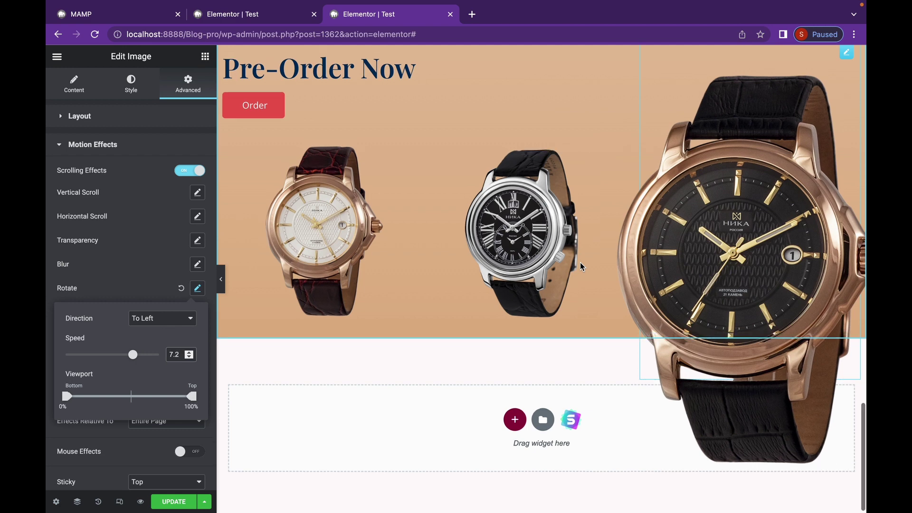
{"action": "scroll", "coordinate": [583, 266], "scroll_direction": "up", "scroll_amount": 10}
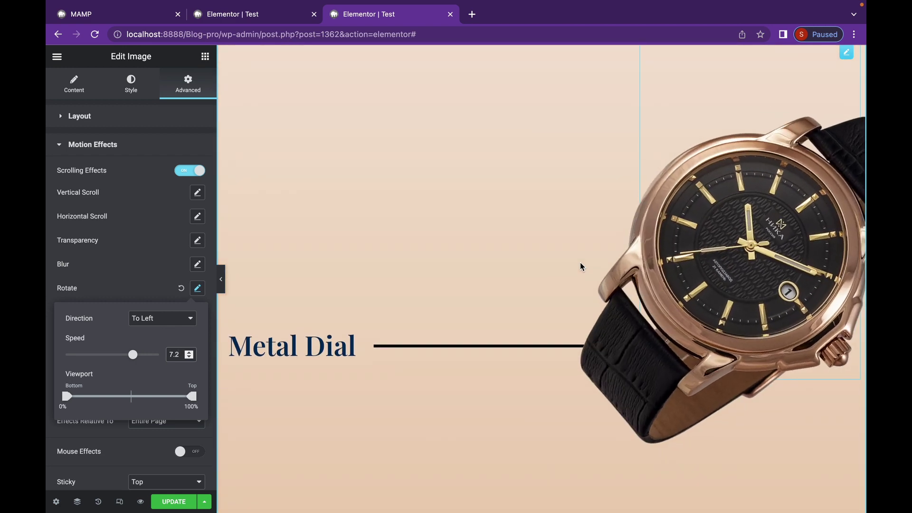
{"action": "scroll", "coordinate": [583, 266], "scroll_direction": "down", "scroll_amount": 6}
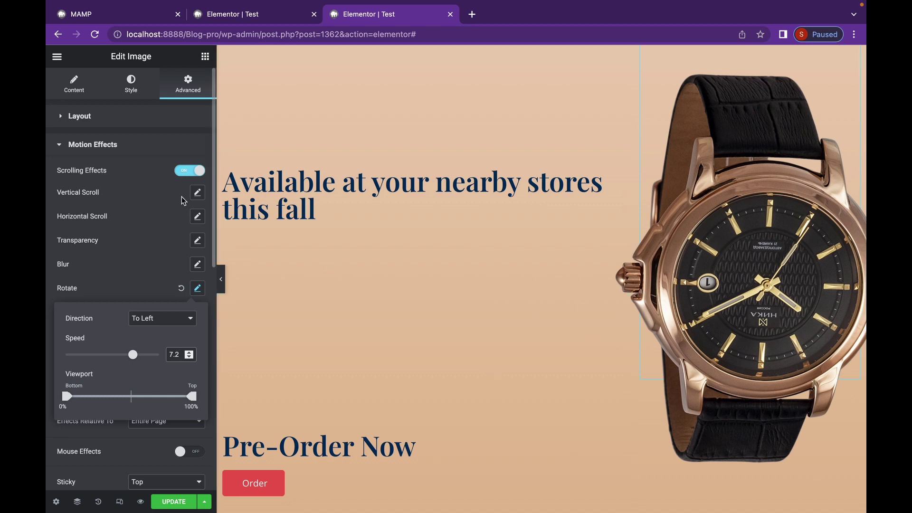
Step: Close the Rotate settings and scroll back to the hero
{"action": "left_click", "coordinate": [198, 288]}
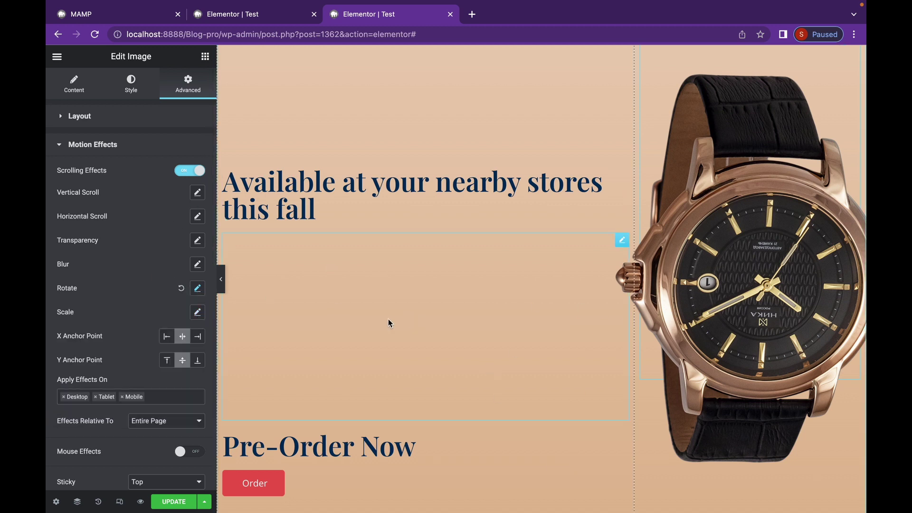
{"action": "scroll", "coordinate": [466, 330], "scroll_direction": "down", "scroll_amount": 8}
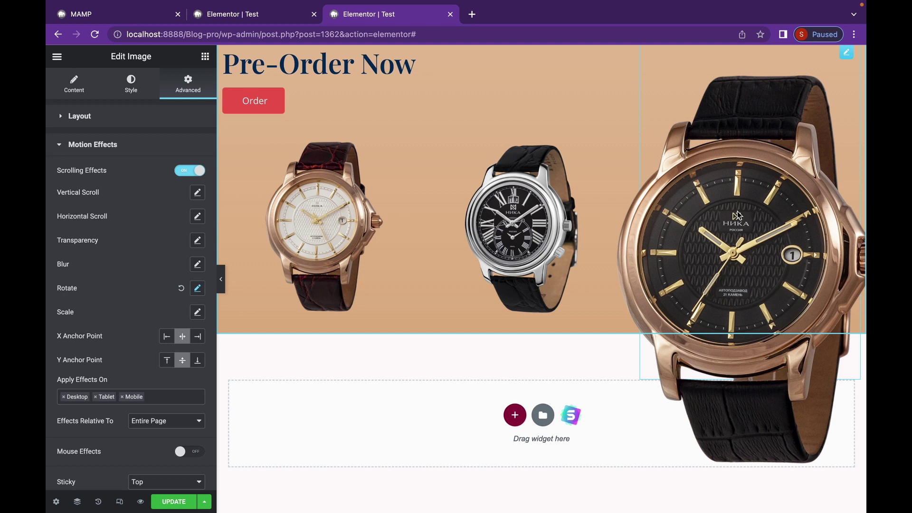
{"action": "scroll", "coordinate": [668, 183], "scroll_direction": "up", "scroll_amount": 15}
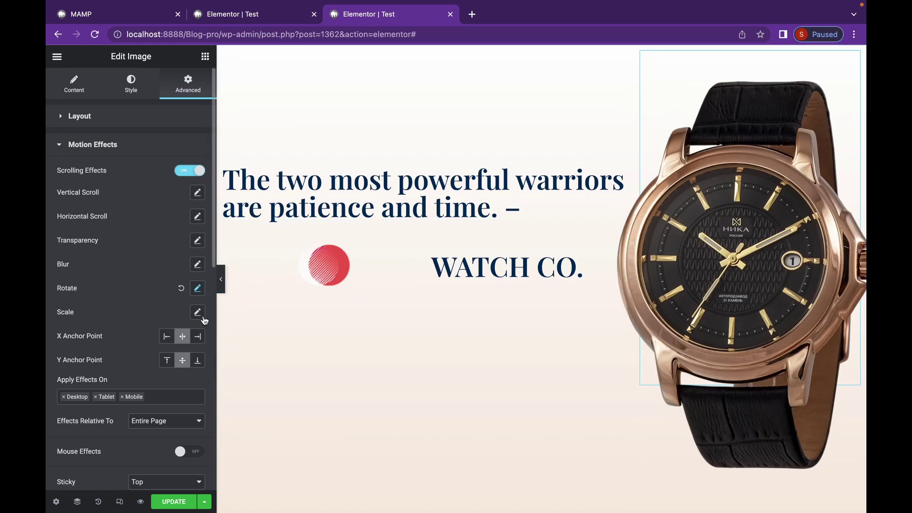
Step: Add a Scale Down scrolling effect to the watch image with speed changed from 4 to 2
{"action": "left_click", "coordinate": [198, 313]}
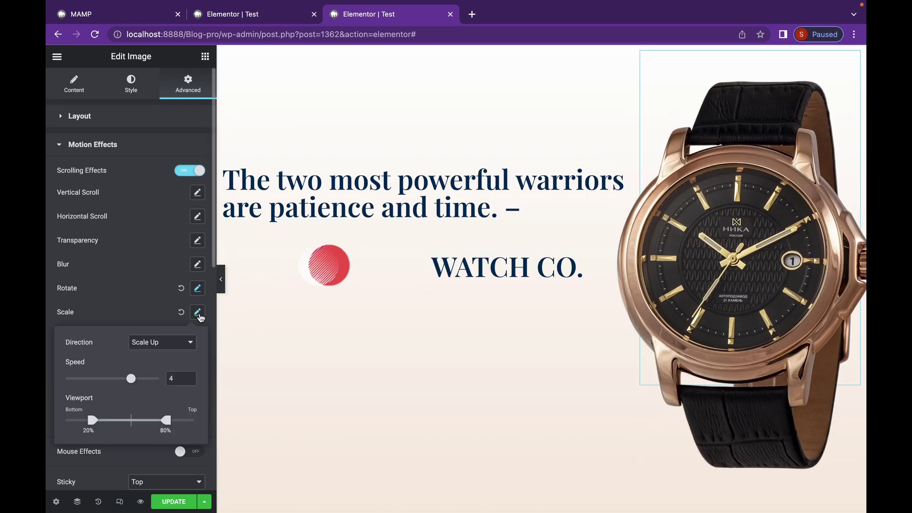
{"action": "left_click", "coordinate": [185, 352]}
{"action": "left_click", "coordinate": [183, 355]}
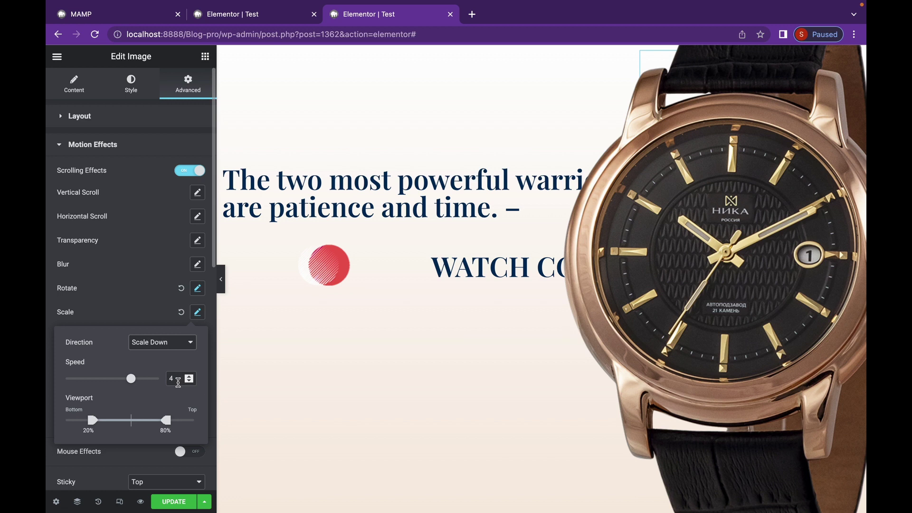
{"action": "double_click", "coordinate": [176, 380]}
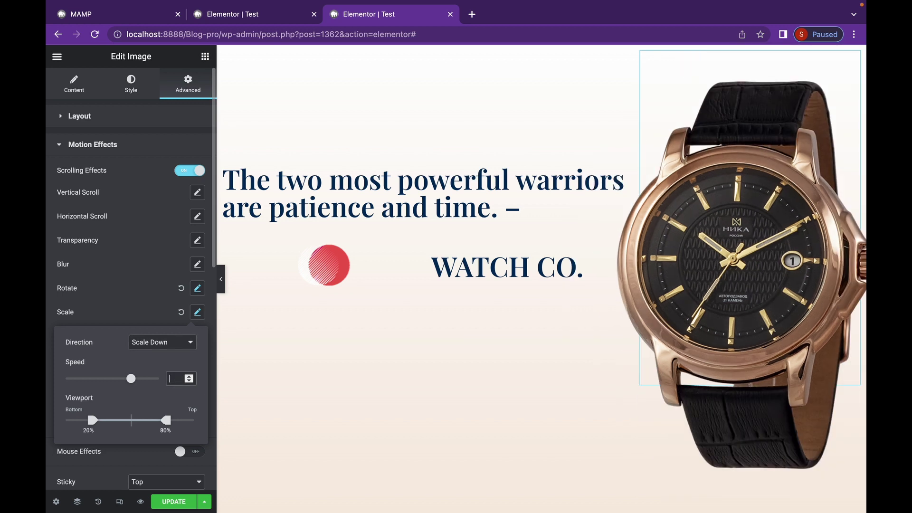
{"action": "type", "text": "2"}
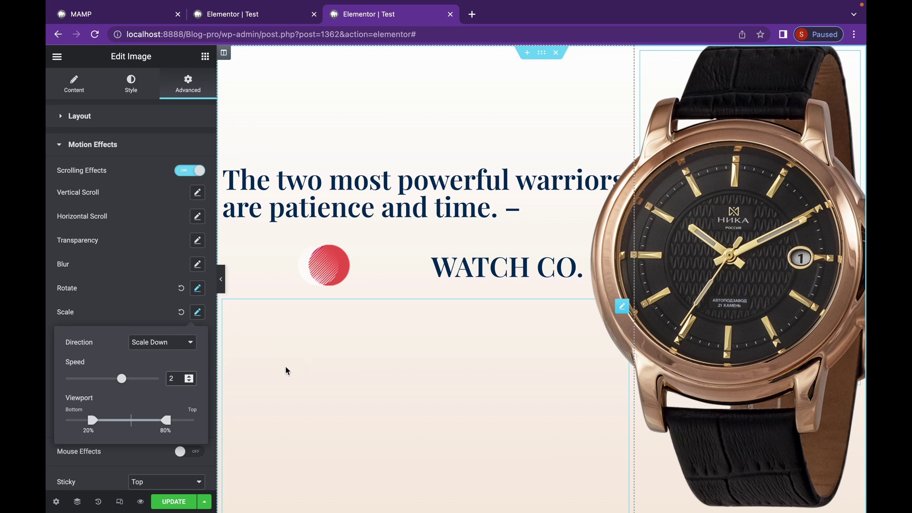
{"action": "scroll", "coordinate": [427, 380], "scroll_direction": "down", "scroll_amount": 10}
{"action": "scroll", "coordinate": [445, 380], "scroll_direction": "up", "scroll_amount": 10}
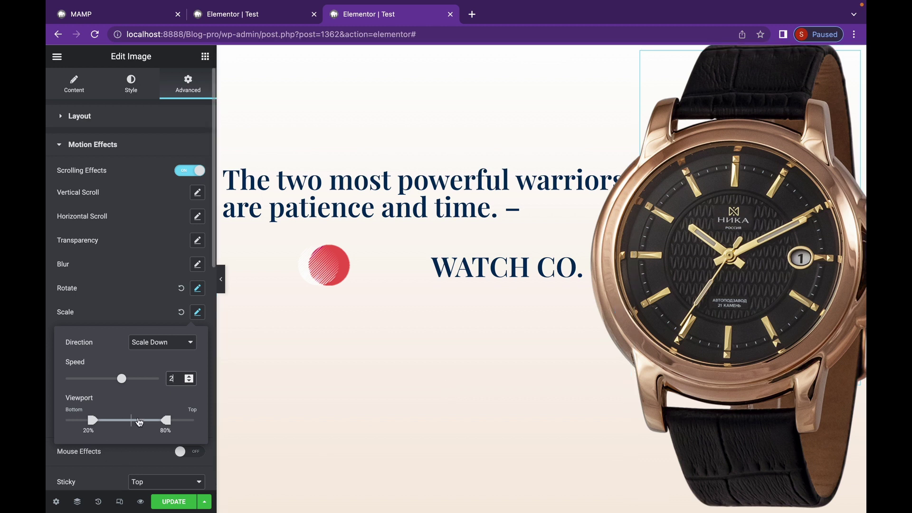
Step: Drag the Scale viewport handles so the effect plays from 86% to 100%
{"action": "left_click_drag", "start_coordinate": [169, 424], "coordinate": [216, 421]}
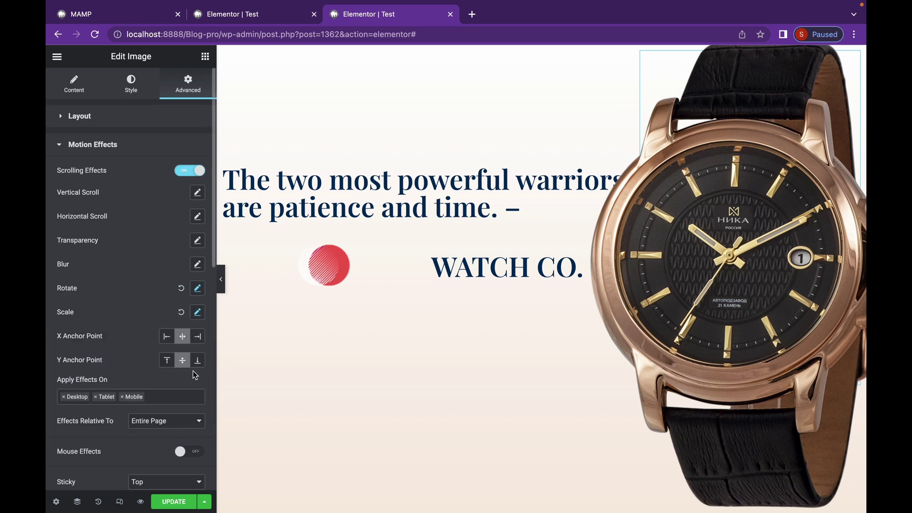
{"action": "left_click", "coordinate": [198, 313]}
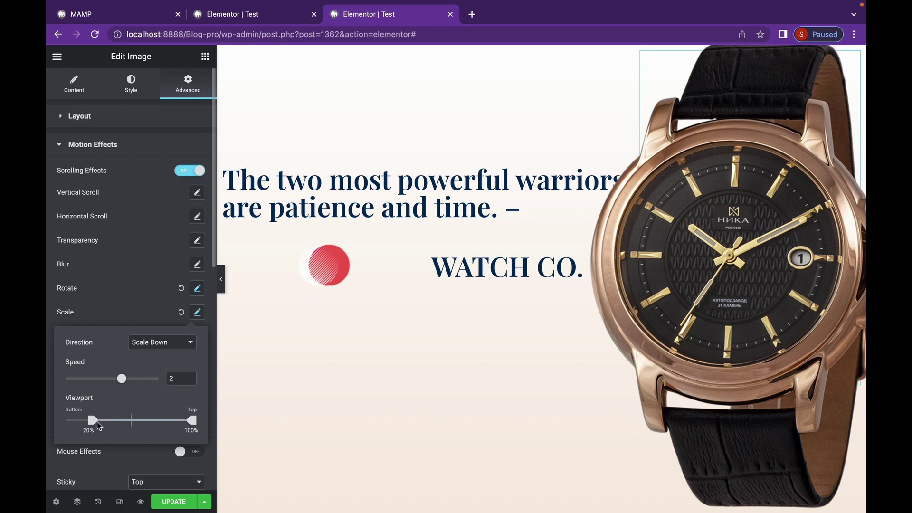
{"action": "left_click_drag", "start_coordinate": [92, 421], "coordinate": [177, 428]}
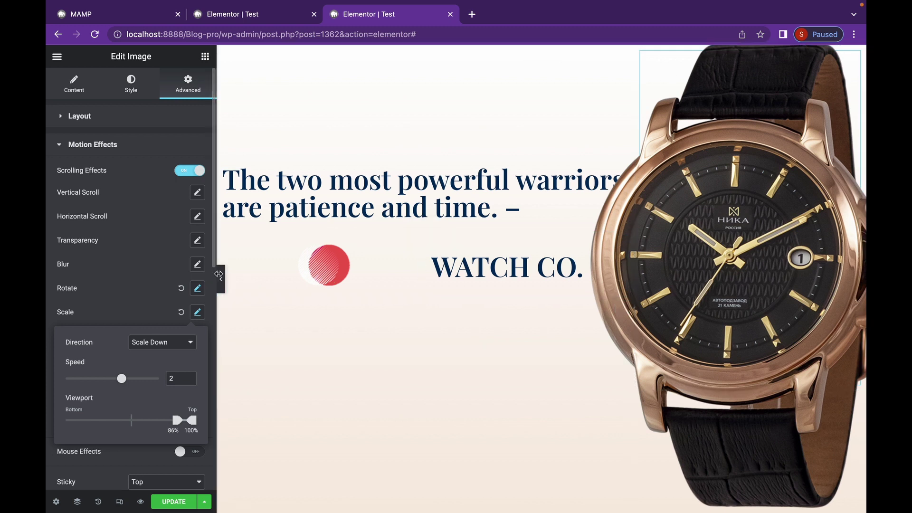
Step: Hide the editor panel and scroll the full-width page to check the watch rotating and shrinking
{"action": "left_click", "coordinate": [221, 279]}
{"action": "scroll", "coordinate": [492, 363], "scroll_direction": "down", "scroll_amount": 10}
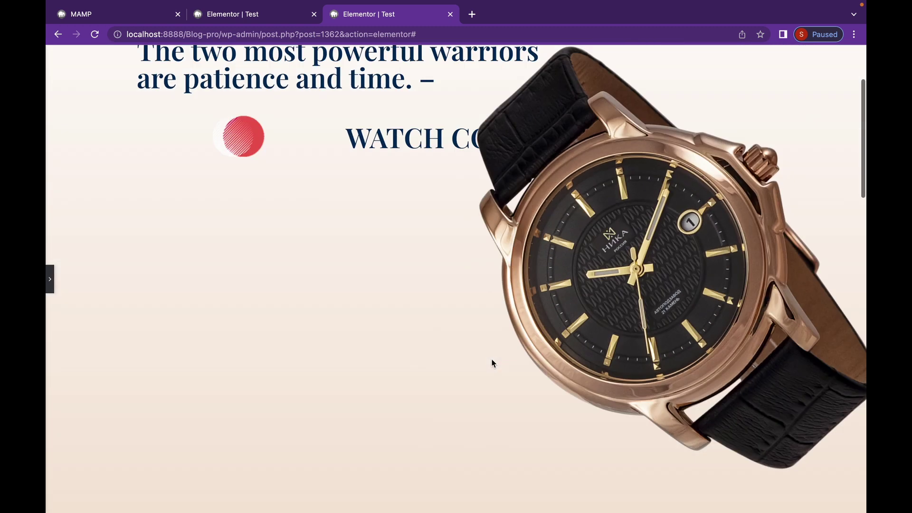
{"action": "scroll", "coordinate": [492, 363], "scroll_direction": "down", "scroll_amount": 8}
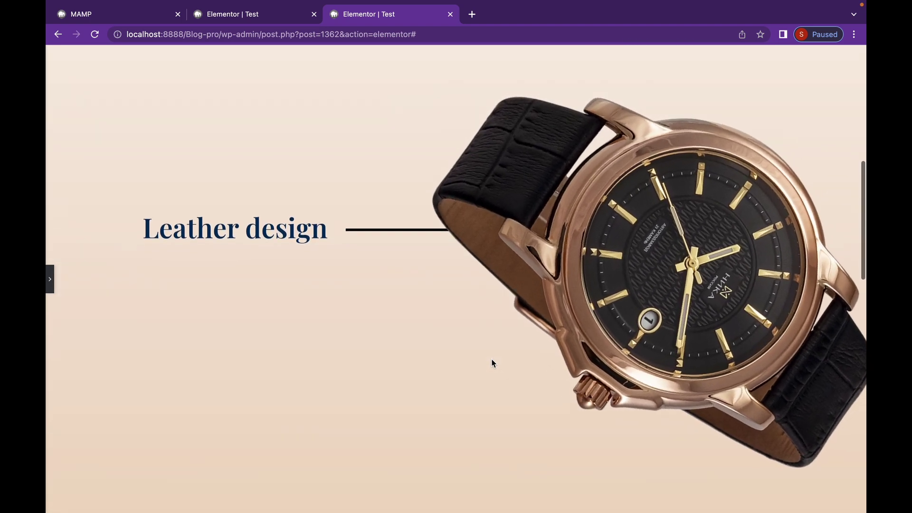
{"action": "scroll", "coordinate": [492, 363], "scroll_direction": "down", "scroll_amount": 10}
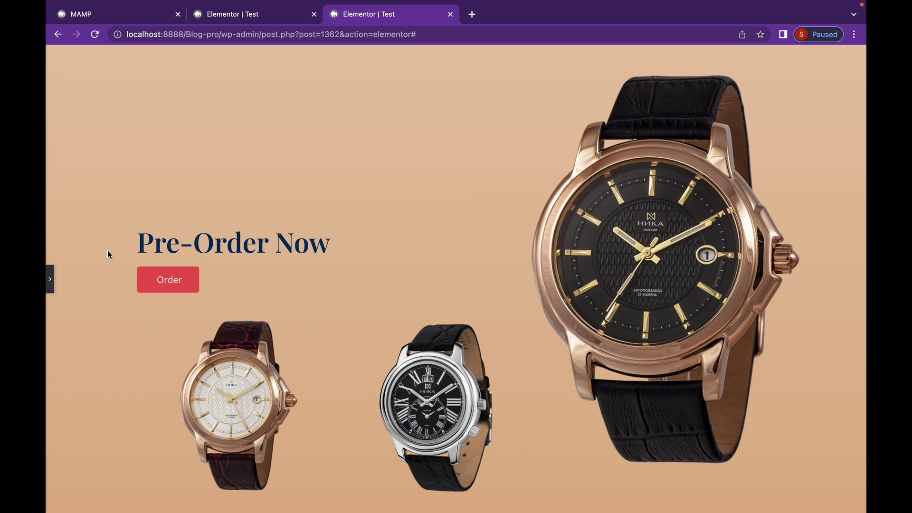
{"action": "left_click", "coordinate": [51, 276]}
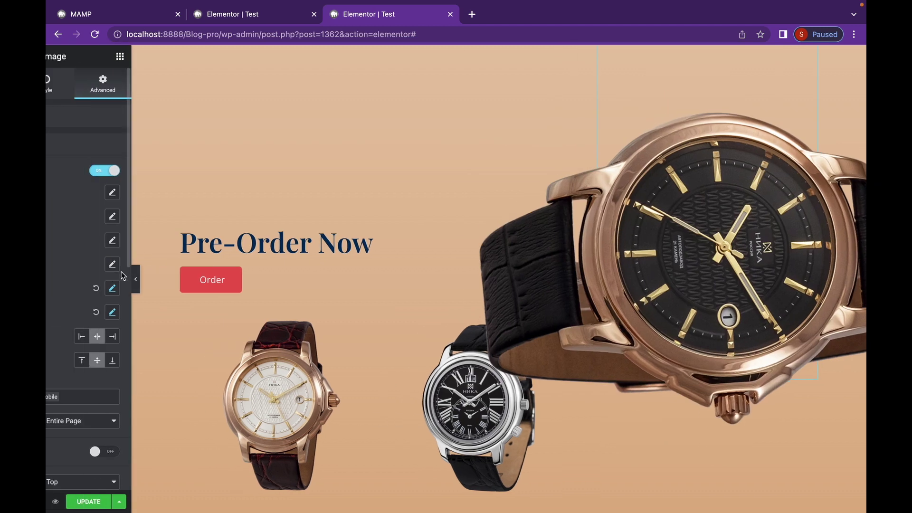
{"action": "scroll", "coordinate": [460, 255], "scroll_direction": "down", "scroll_amount": 4}
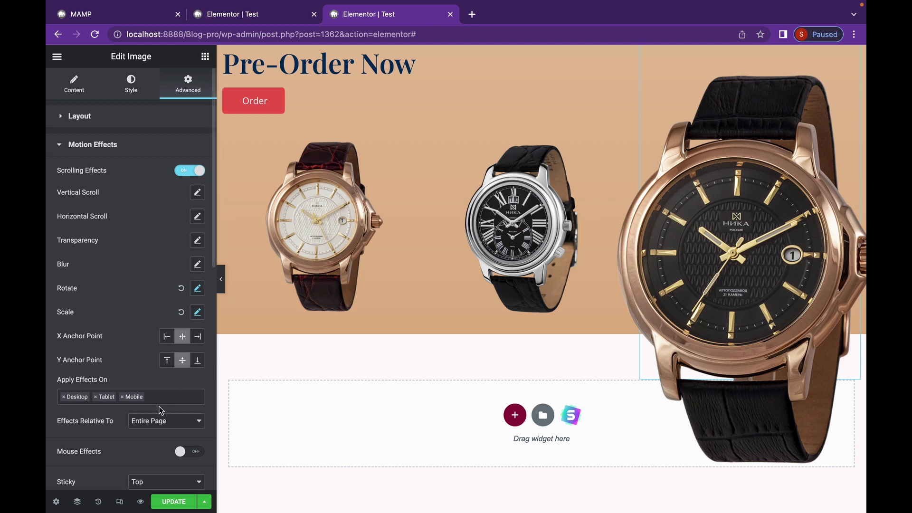
Step: Save the page, then scroll its live preview as the pinned watch rotates down to Pre-Order Now
{"action": "left_click", "coordinate": [168, 507]}
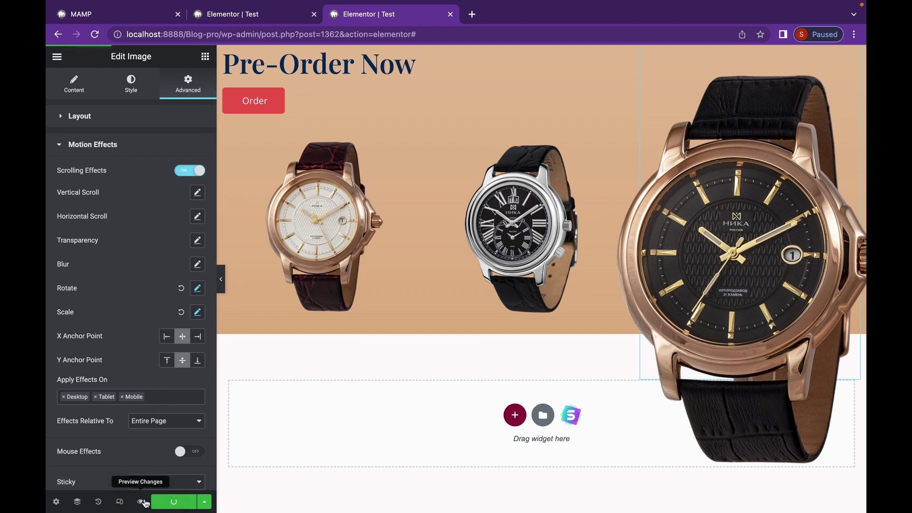
{"action": "left_click", "coordinate": [142, 502]}
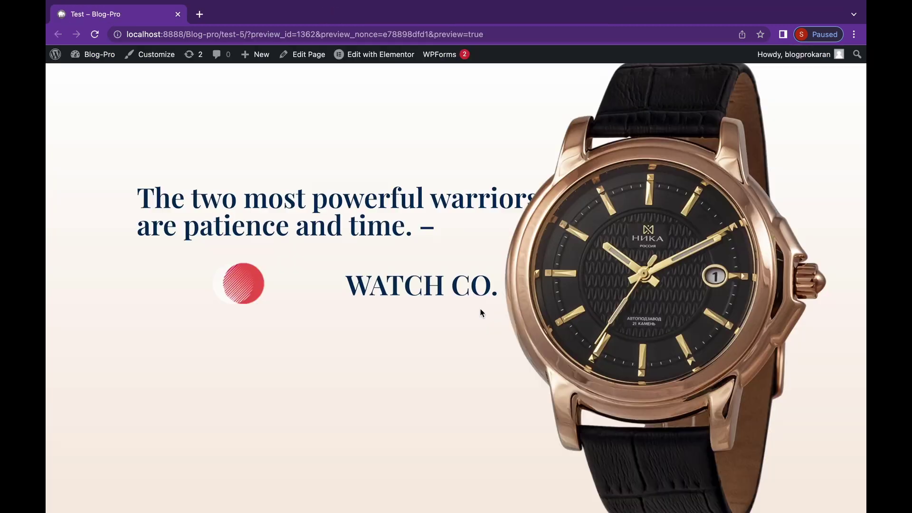
{"action": "scroll", "coordinate": [482, 312], "scroll_direction": "down", "scroll_amount": 4}
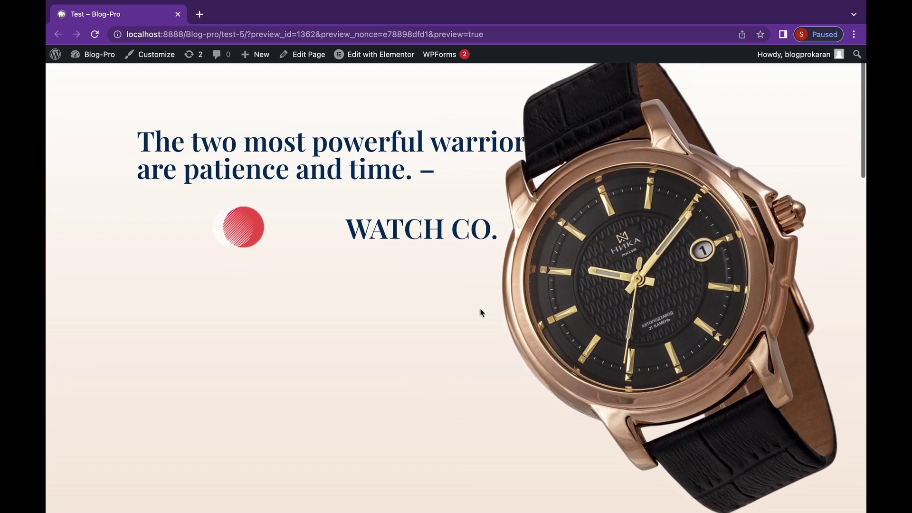
{"action": "scroll", "coordinate": [482, 313], "scroll_direction": "down", "scroll_amount": 5}
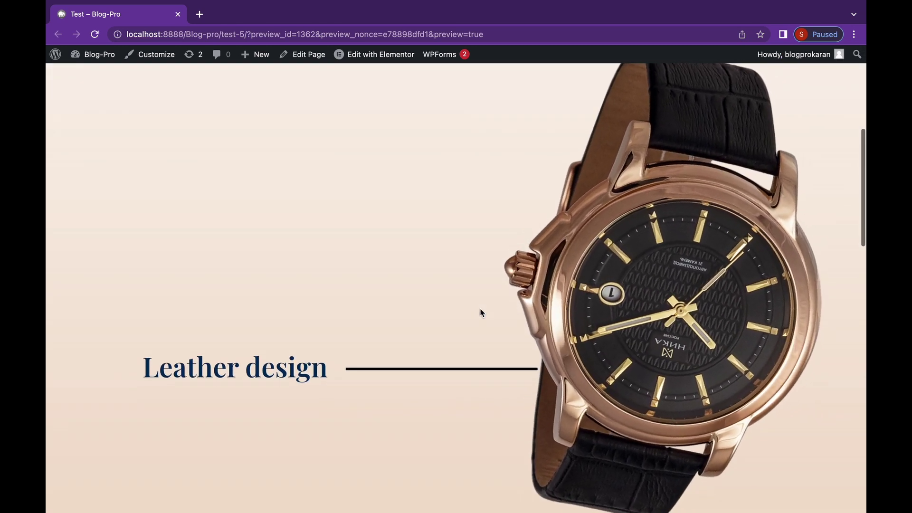
{"action": "scroll", "coordinate": [482, 313], "scroll_direction": "down", "scroll_amount": 4}
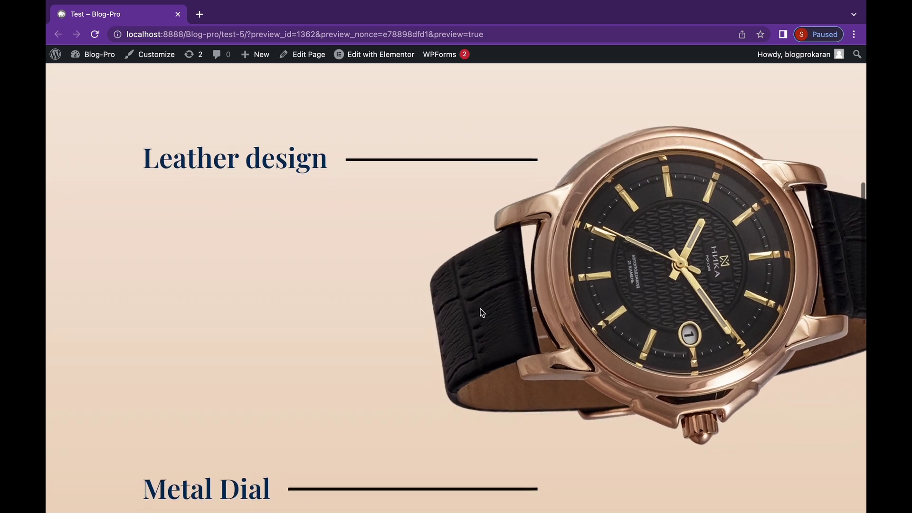
{"action": "scroll", "coordinate": [481, 313], "scroll_direction": "down", "scroll_amount": 3}
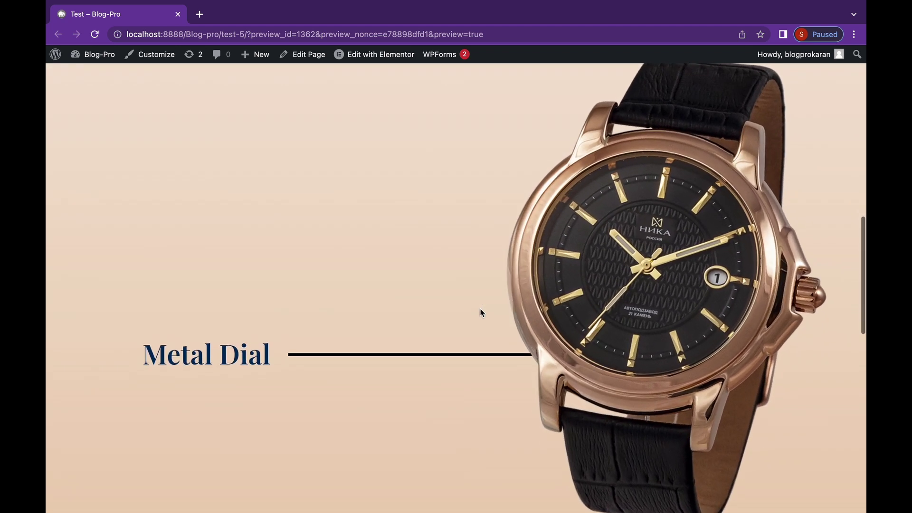
{"action": "scroll", "coordinate": [482, 312], "scroll_direction": "down", "scroll_amount": 5}
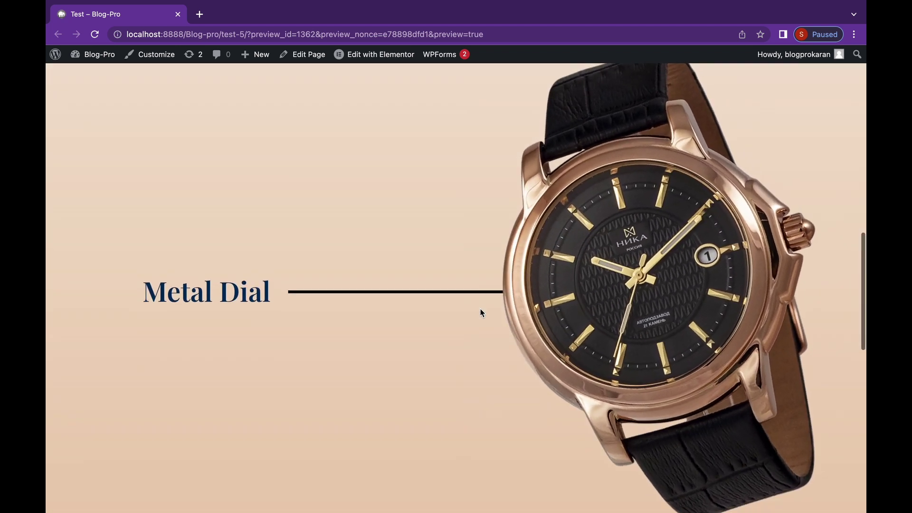
{"action": "scroll", "coordinate": [482, 313], "scroll_direction": "down", "scroll_amount": 8}
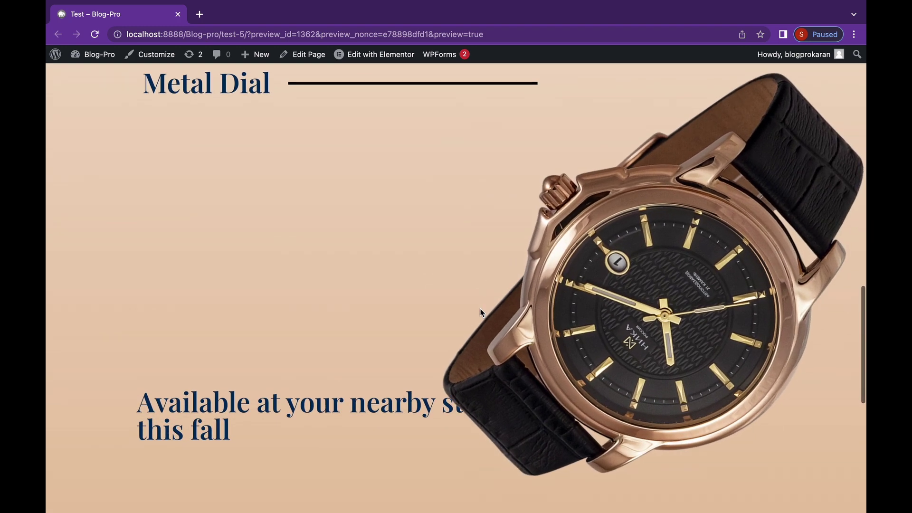
{"action": "scroll", "coordinate": [482, 313], "scroll_direction": "down", "scroll_amount": 8}
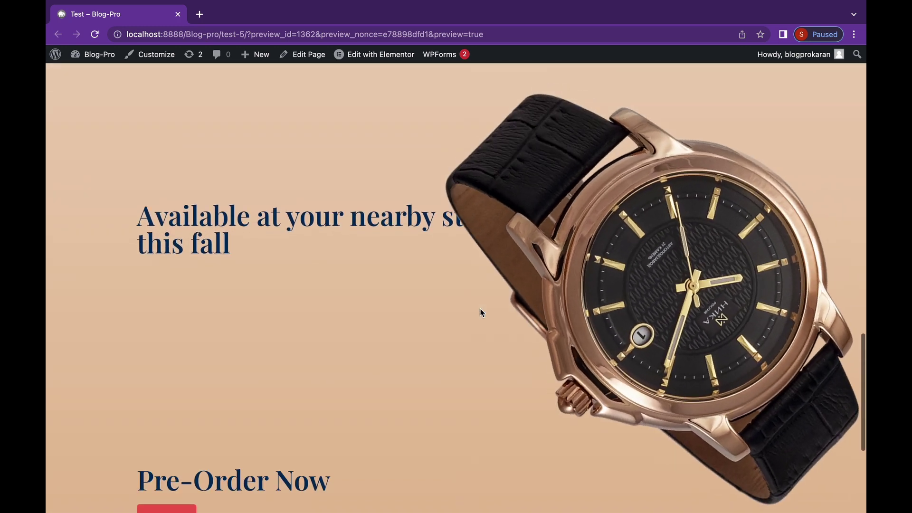
{"action": "scroll", "coordinate": [482, 312], "scroll_direction": "down", "scroll_amount": 5}
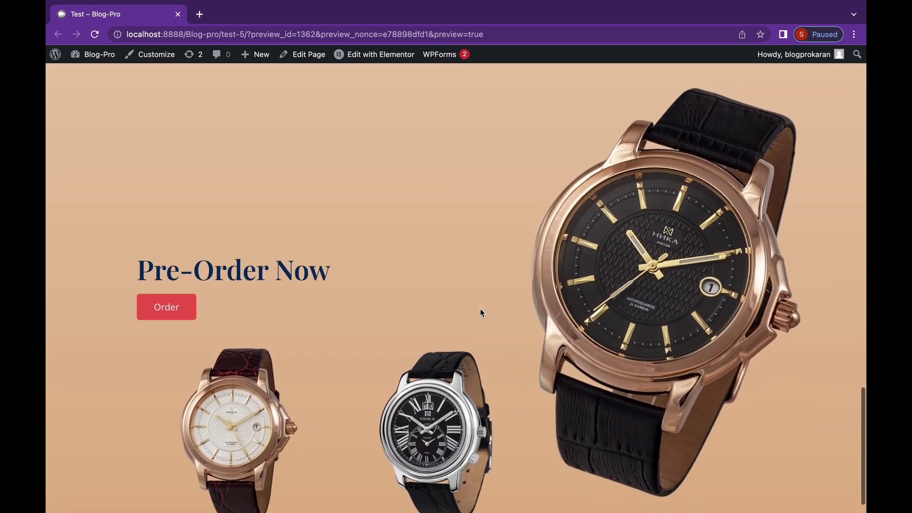